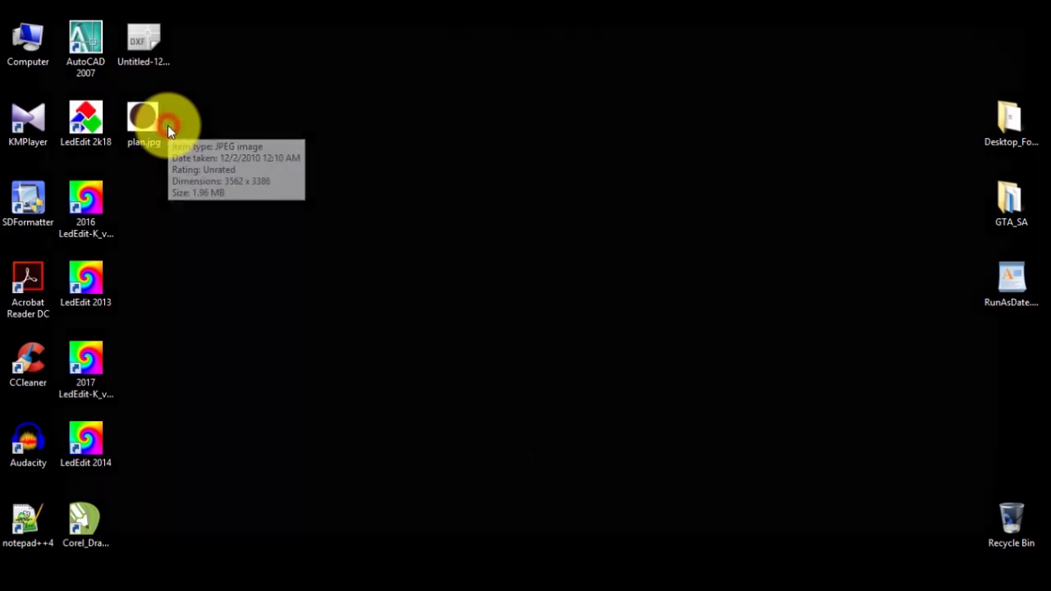
Open plan.jpg from the desktop, look over its circular layout of red dots, and close the image
{"action": "double_click", "coordinate": [167, 125]}
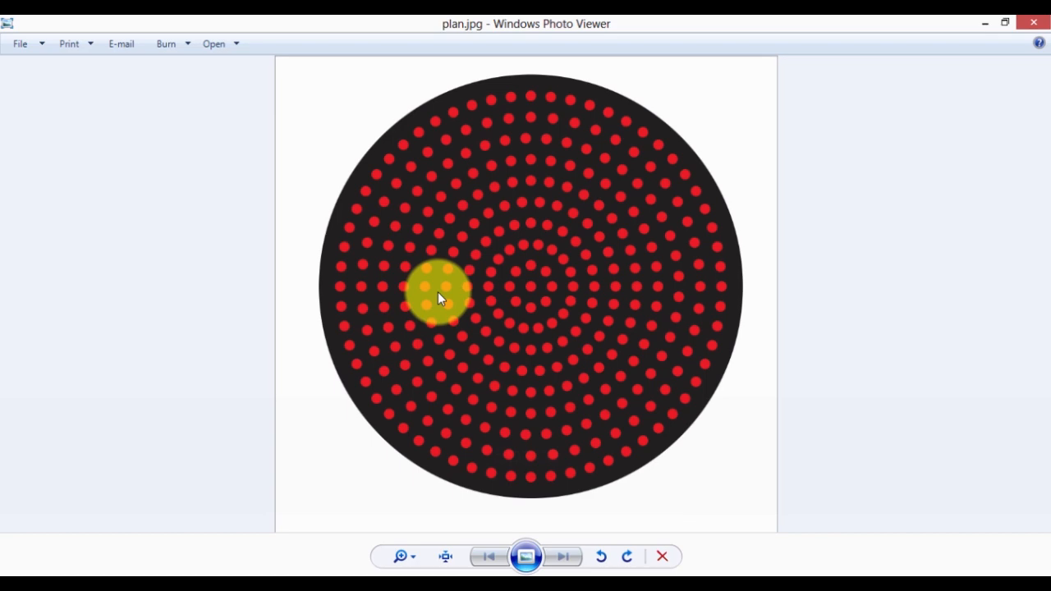
{"action": "left_click", "coordinate": [981, 23]}
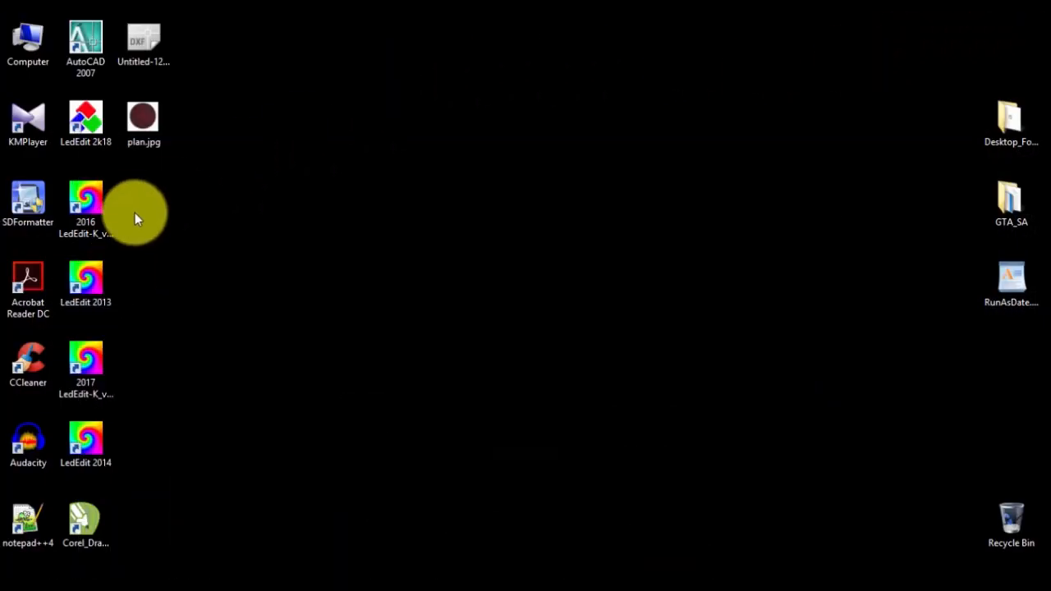
{"action": "left_click", "coordinate": [141, 186]}
{"action": "left_click_drag", "start_coordinate": [141, 186], "coordinate": [94, 465]}
{"action": "left_click", "coordinate": [261, 308]}
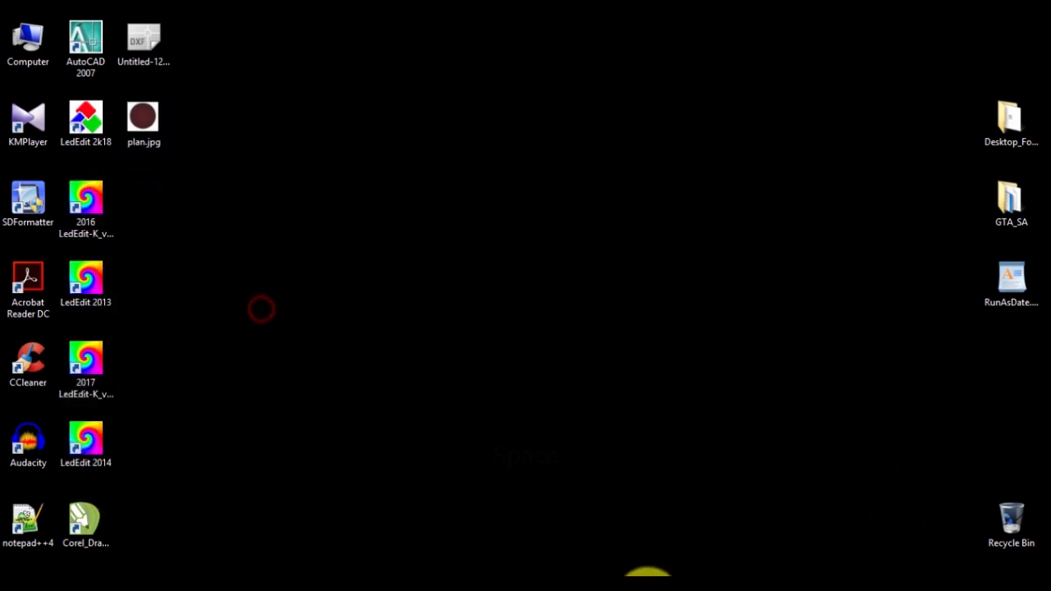
{"action": "mouse_move", "coordinate": [513, 568]}
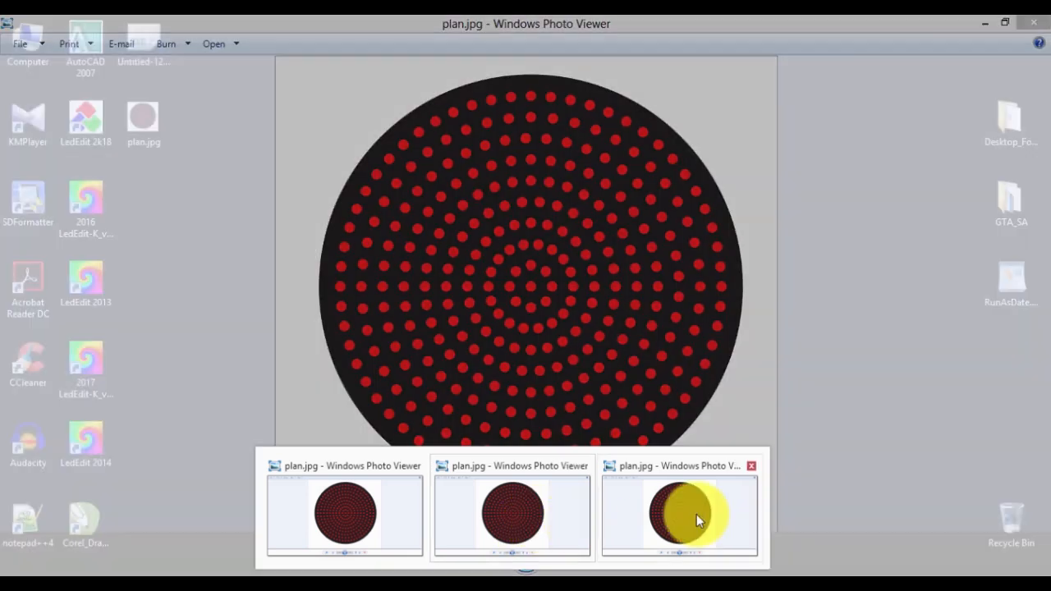
{"action": "left_click", "coordinate": [696, 514]}
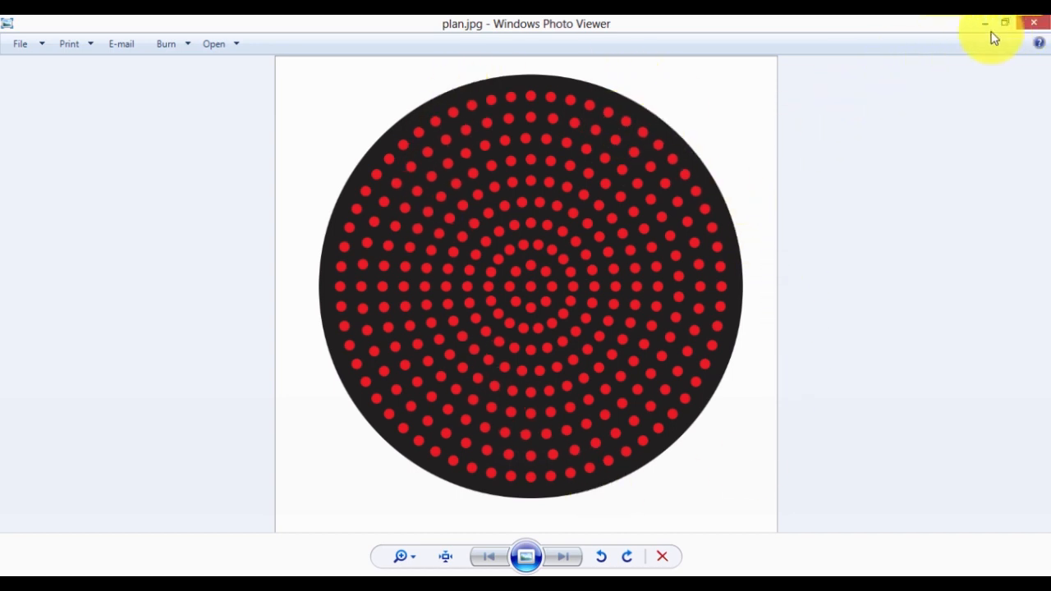
{"action": "left_click", "coordinate": [1033, 22]}
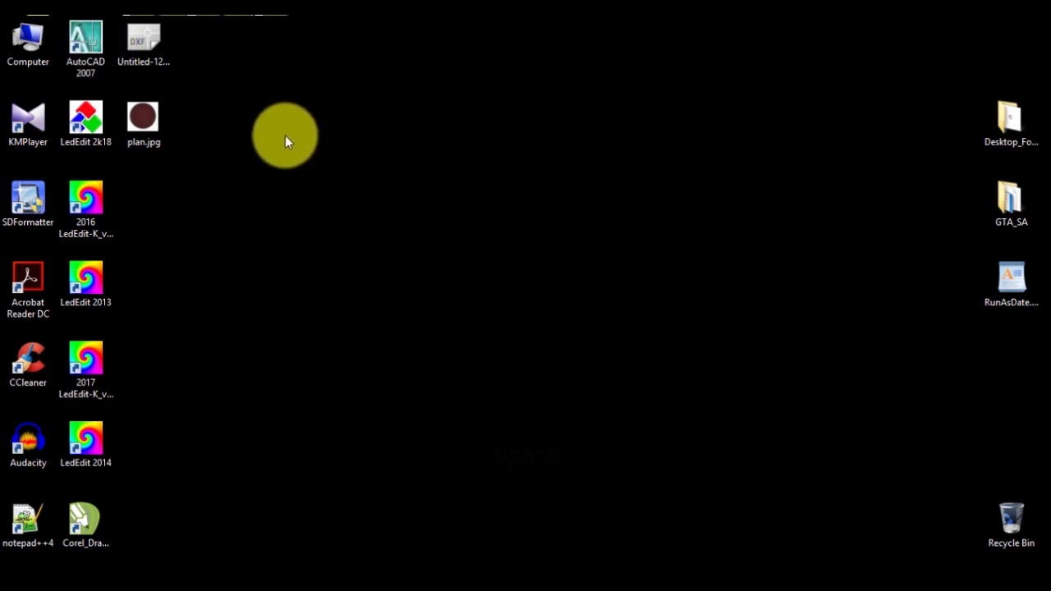
Start AutoCAD 2007 with the AutoCAD Classic workspace
{"action": "double_click", "coordinate": [92, 45]}
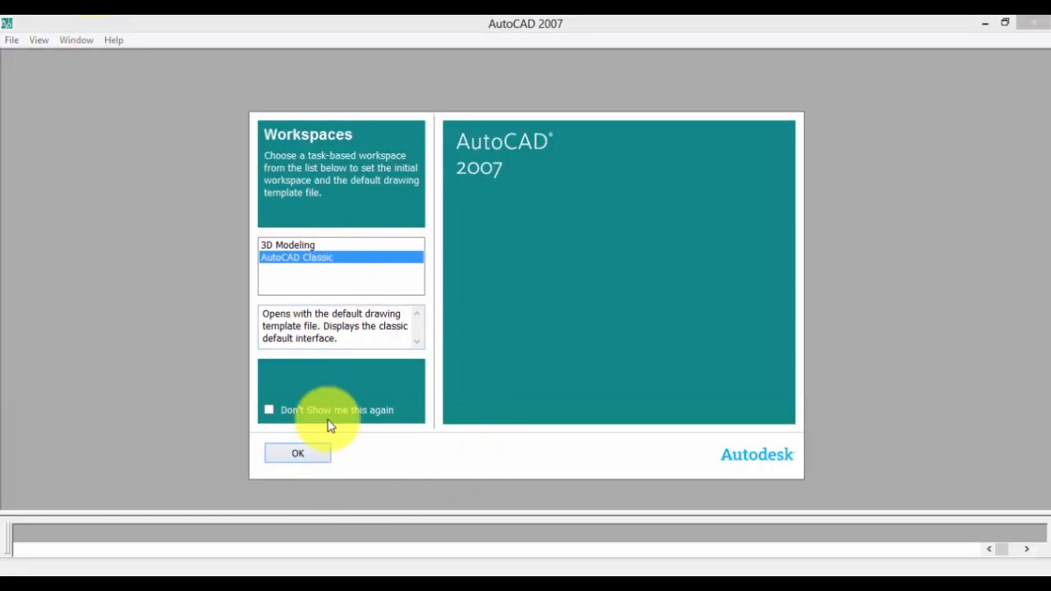
{"action": "left_click", "coordinate": [318, 455]}
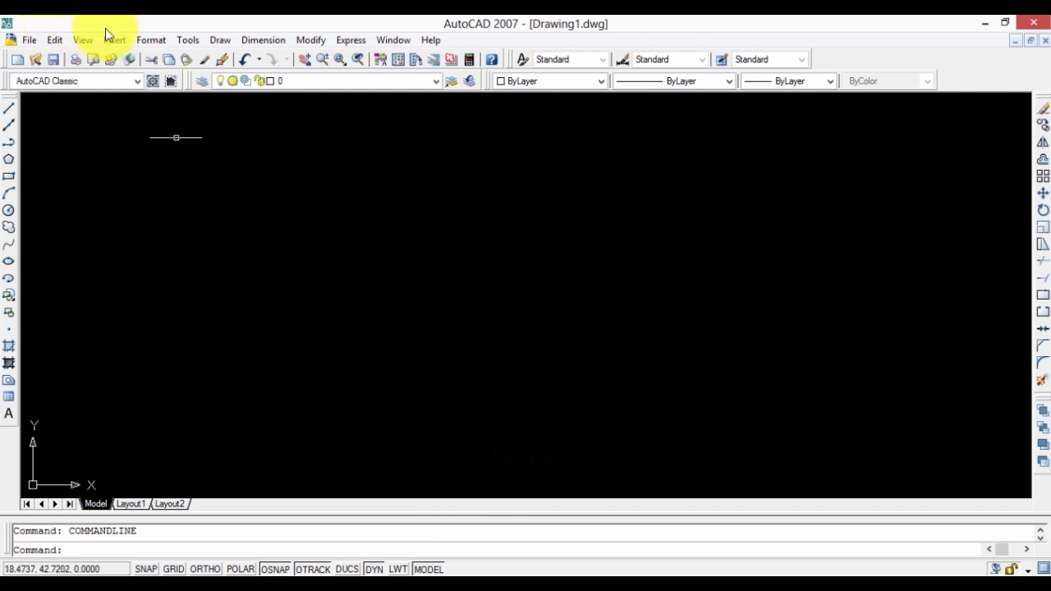
Set the drawing's insertion scale units to Inches
{"action": "left_click", "coordinate": [156, 41]}
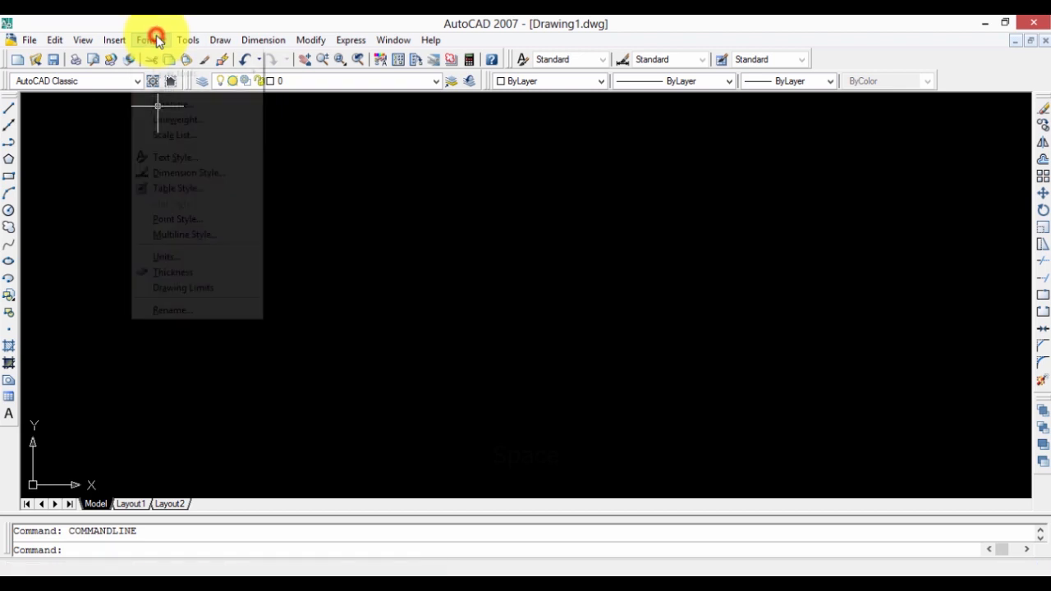
{"action": "left_click", "coordinate": [194, 261]}
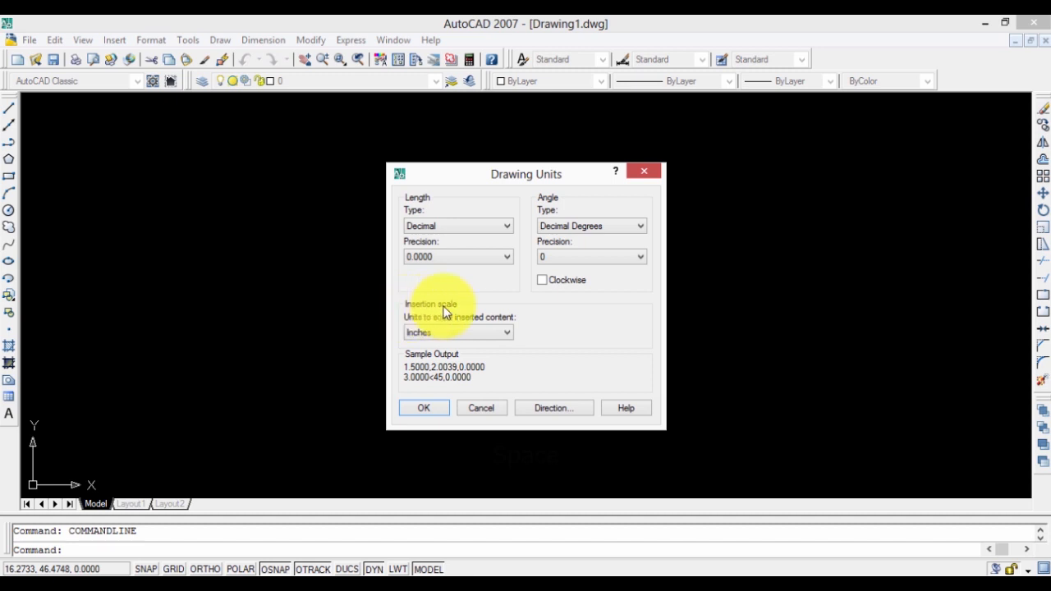
{"action": "left_click", "coordinate": [469, 330]}
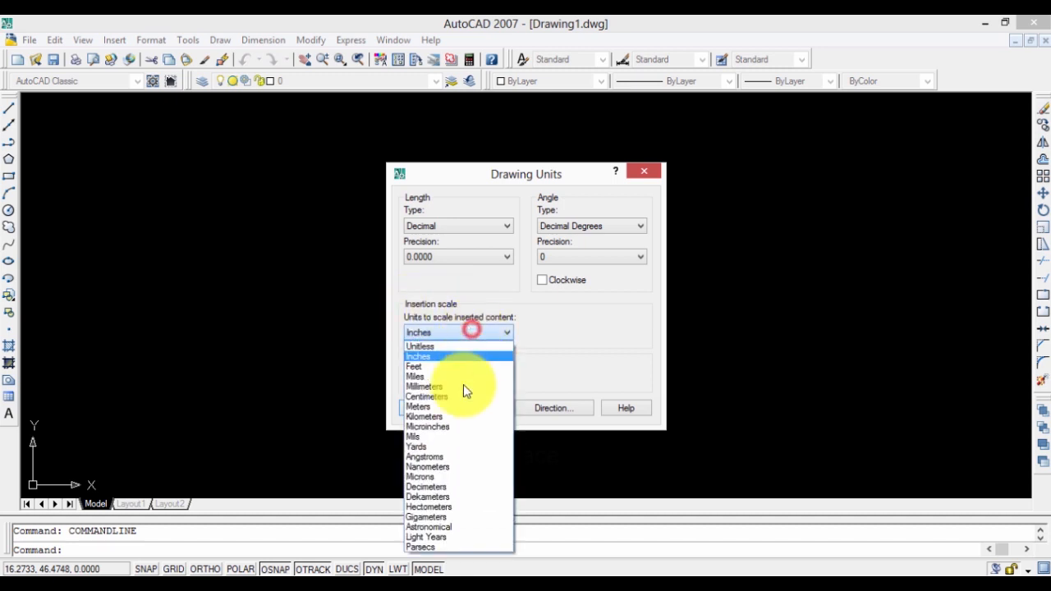
{"action": "left_click", "coordinate": [456, 357]}
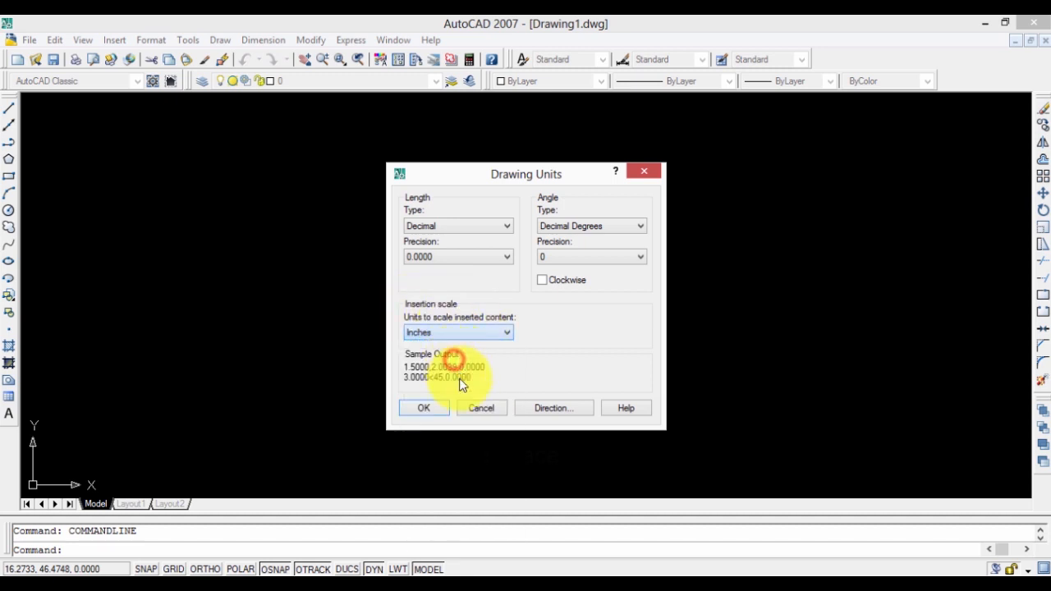
{"action": "left_click", "coordinate": [419, 414]}
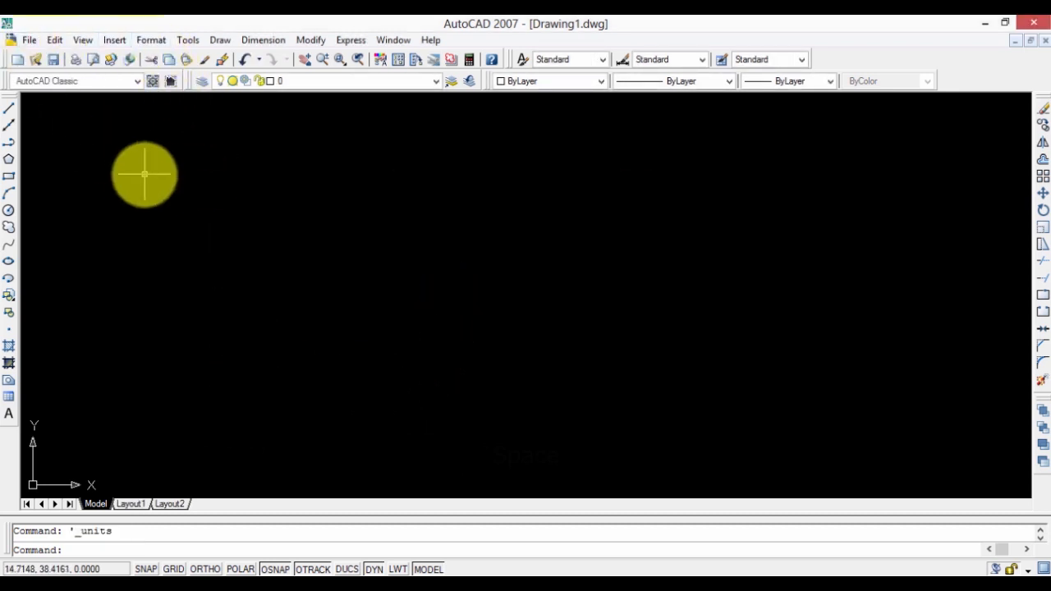
Open plan.jpg again, examine the dots around the centre of the layout, and return to AutoCAD
{"action": "left_click", "coordinate": [982, 20]}
{"action": "left_click", "coordinate": [164, 121]}
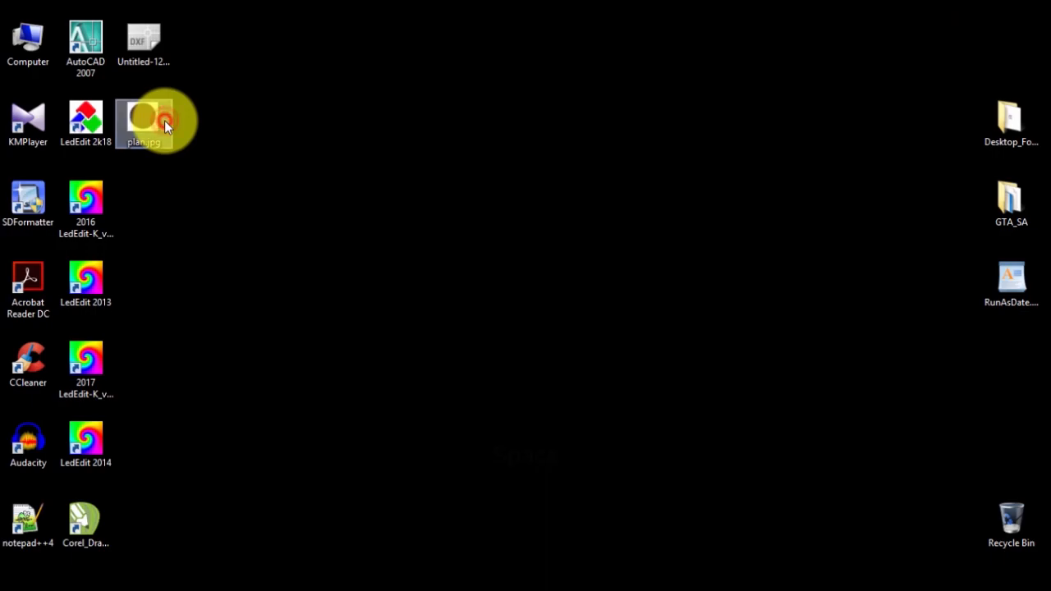
{"action": "double_click", "coordinate": [165, 120]}
{"action": "scroll", "coordinate": [546, 279], "scroll_direction": "up", "scroll_amount": 2}
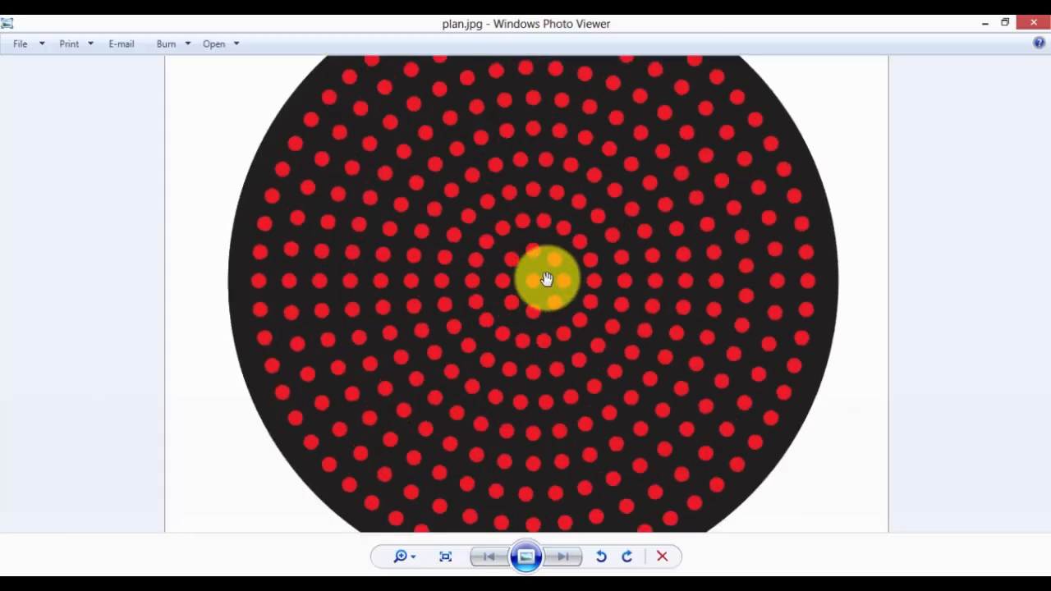
{"action": "scroll", "coordinate": [547, 279], "scroll_direction": "up", "scroll_amount": 2}
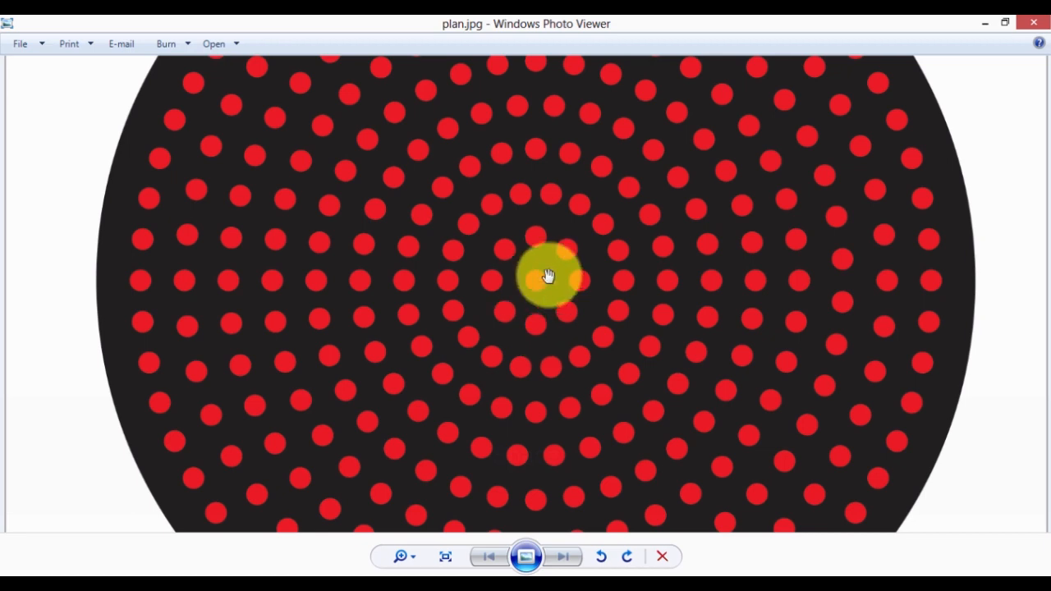
{"action": "scroll", "coordinate": [418, 238], "scroll_direction": "down", "scroll_amount": 4}
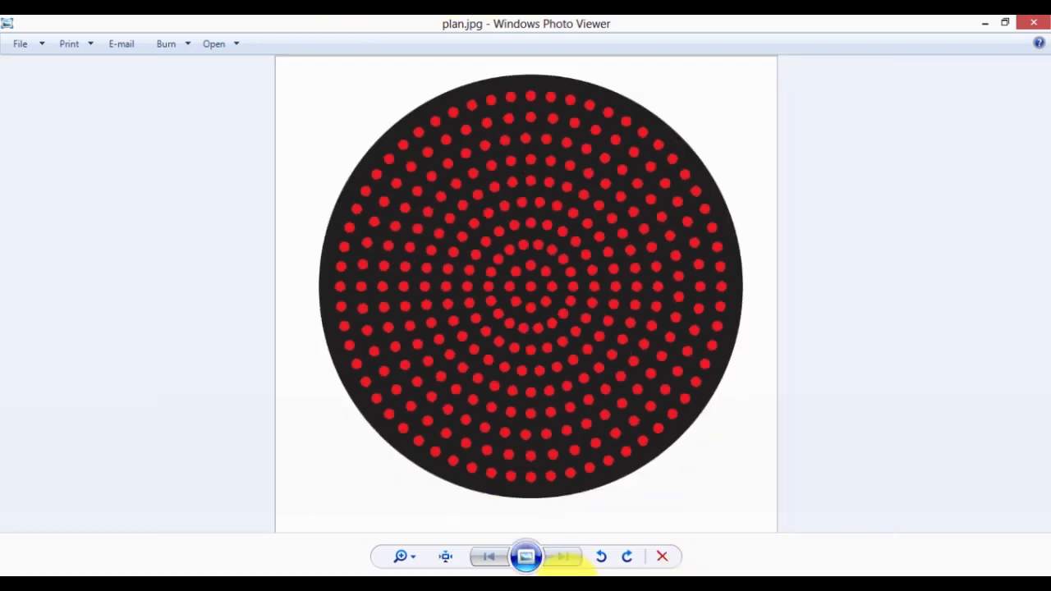
{"action": "mouse_move", "coordinate": [568, 573]}
{"action": "left_click", "coordinate": [670, 488]}
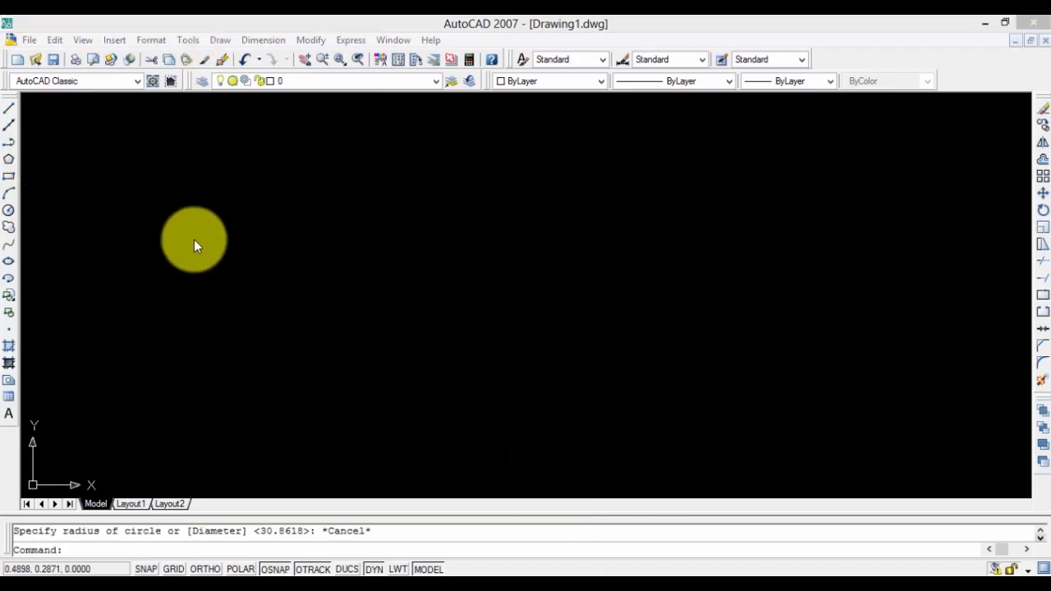
Draw a circle with a radius of about 0.15 in the middle of the empty drawing area
{"action": "left_click", "coordinate": [9, 210]}
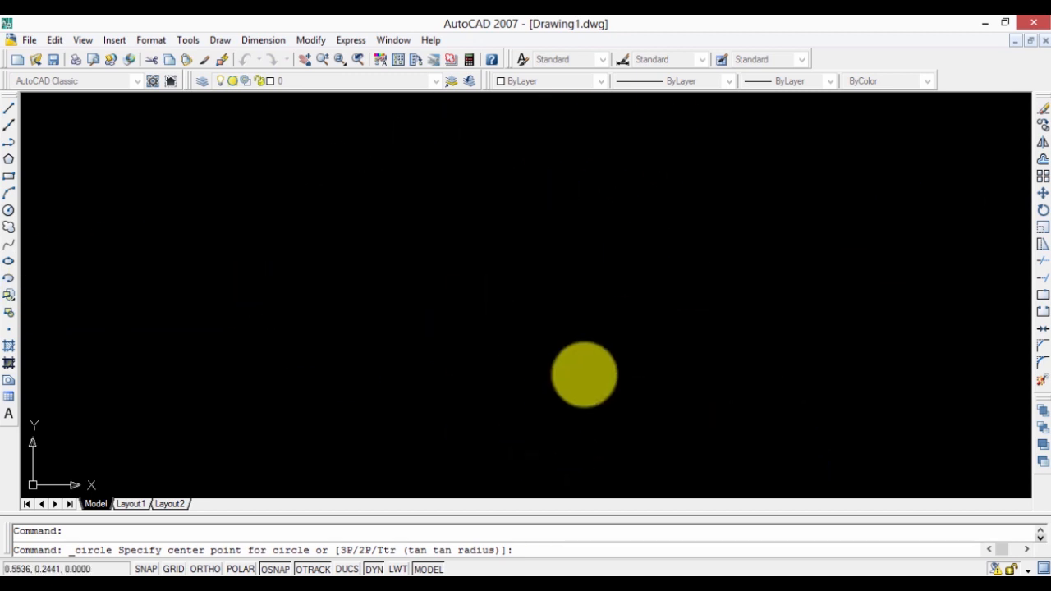
{"action": "left_click", "coordinate": [494, 286]}
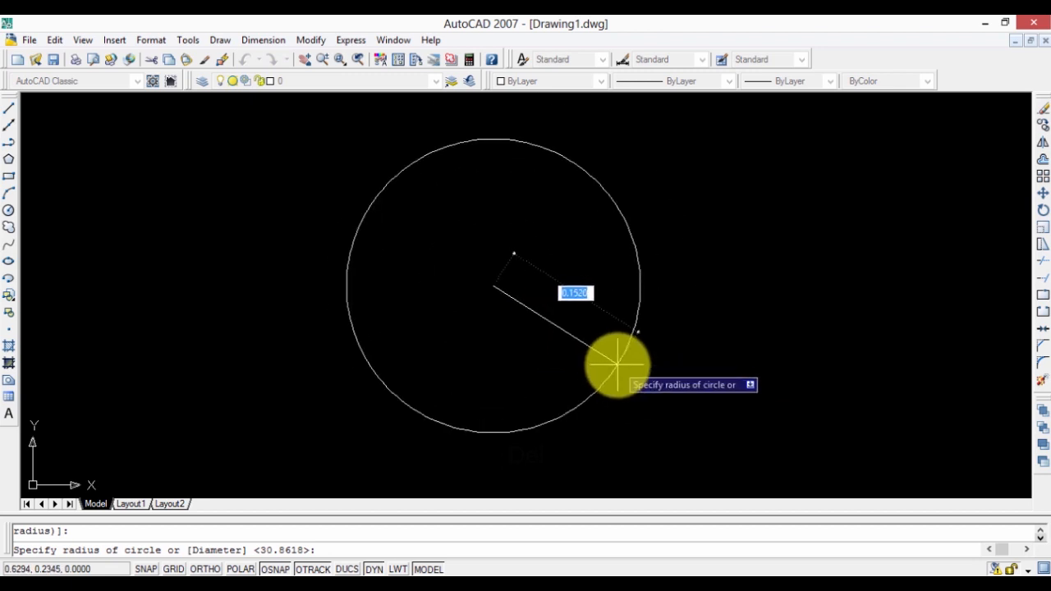
{"action": "left_click", "coordinate": [618, 365]}
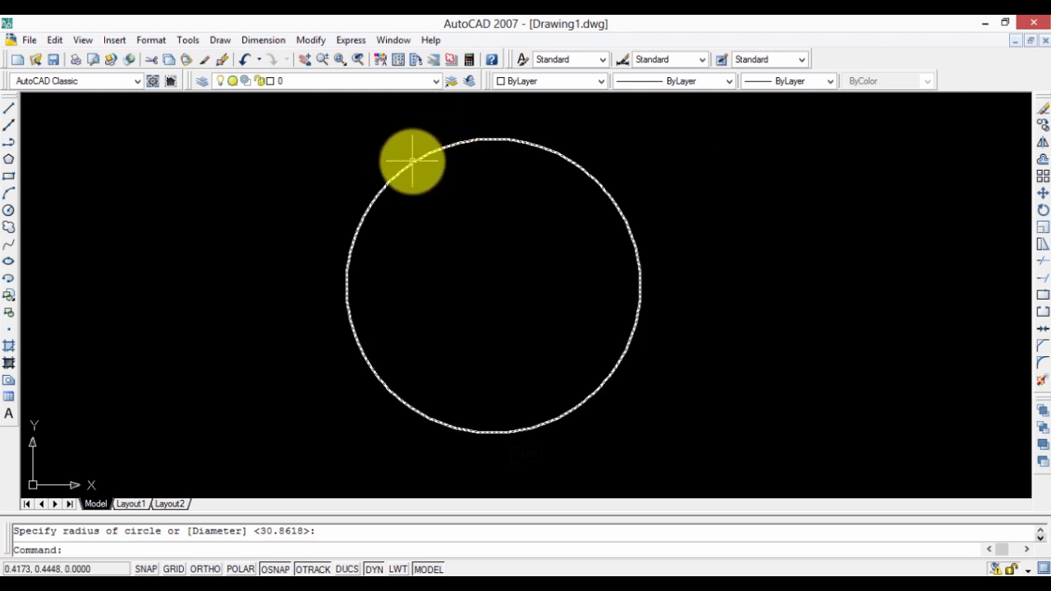
Move the circle to the origin by setting its Center X and Center Y properties to 0
{"action": "double_click", "coordinate": [412, 161]}
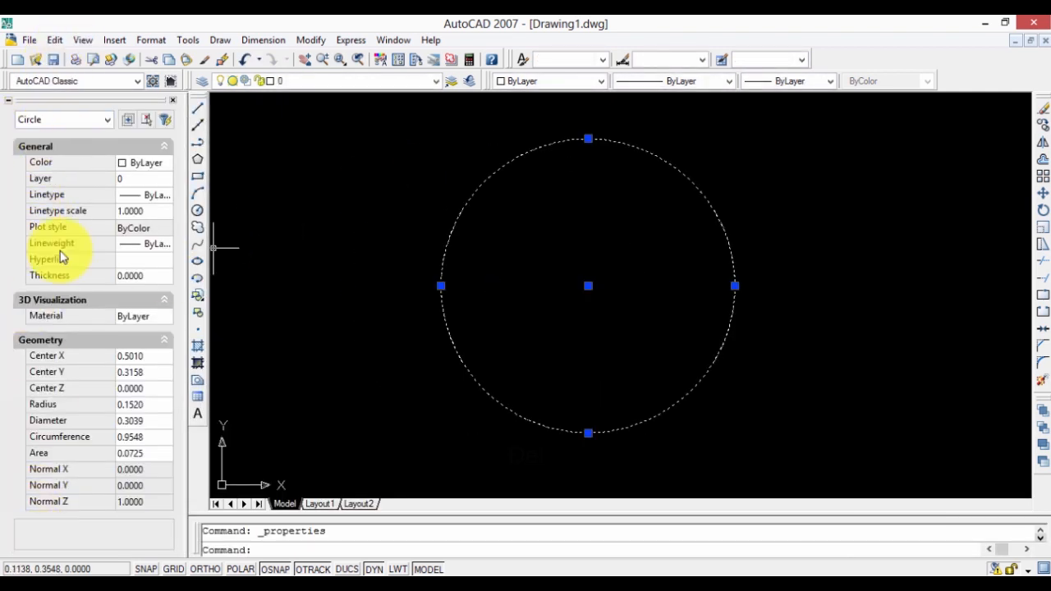
{"action": "left_click", "coordinate": [145, 357]}
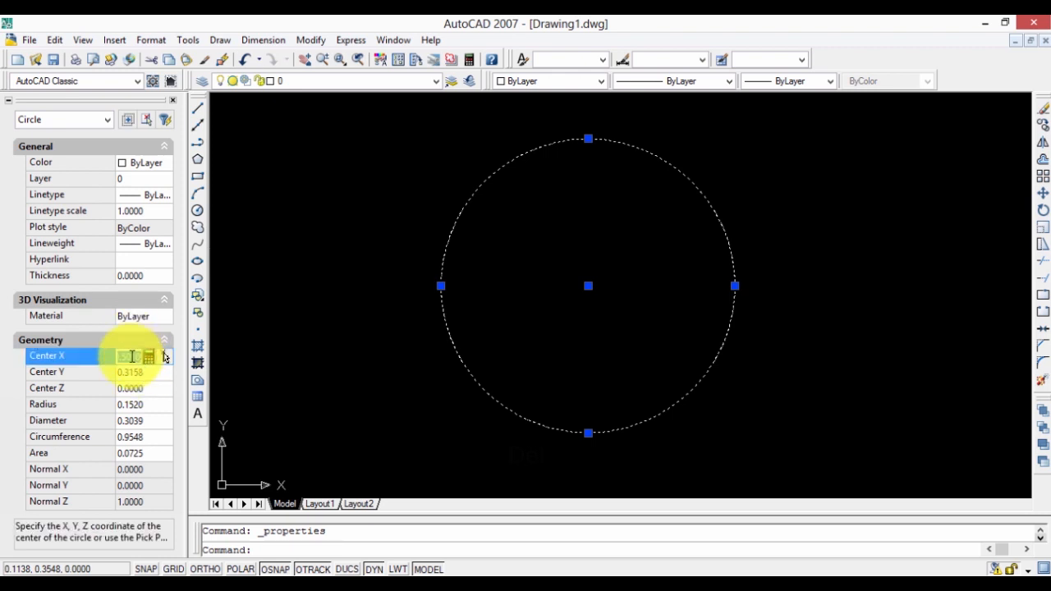
{"action": "type", "text": "0"}
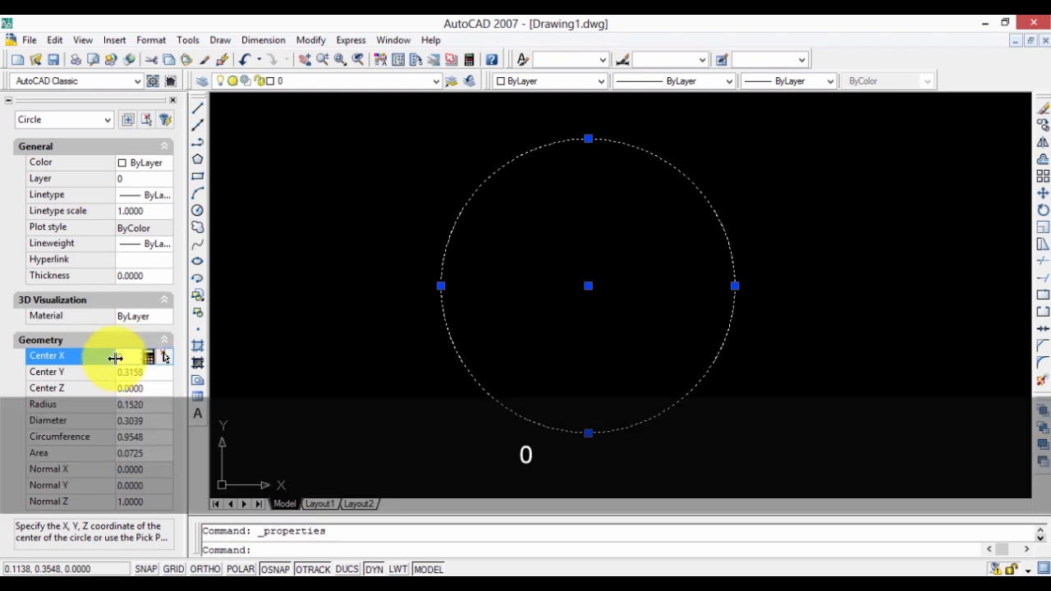
{"action": "left_click", "coordinate": [150, 376]}
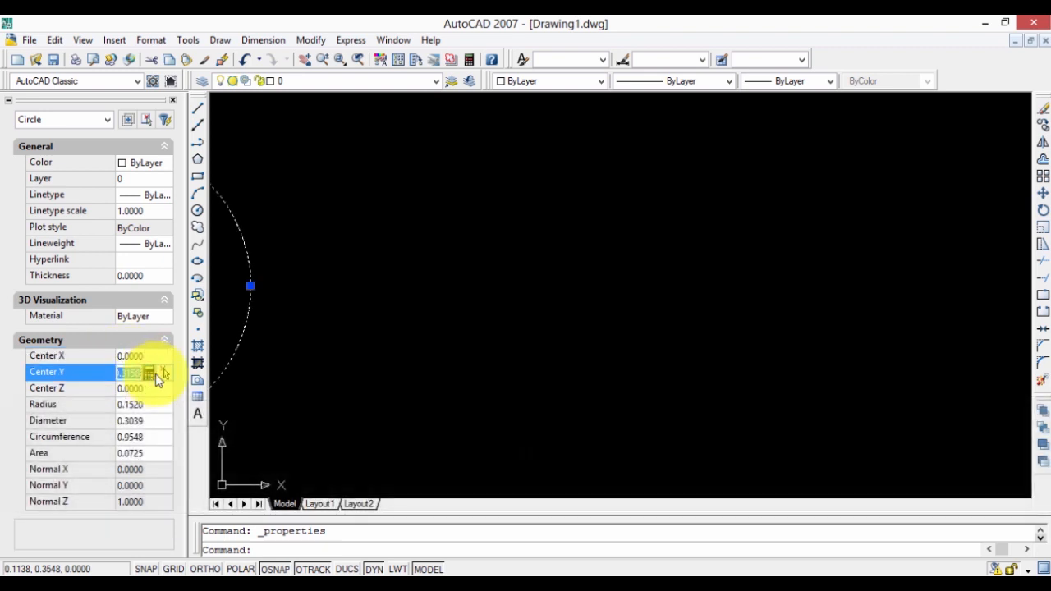
{"action": "key", "text": "Tab"}
{"action": "left_click", "coordinate": [149, 371]}
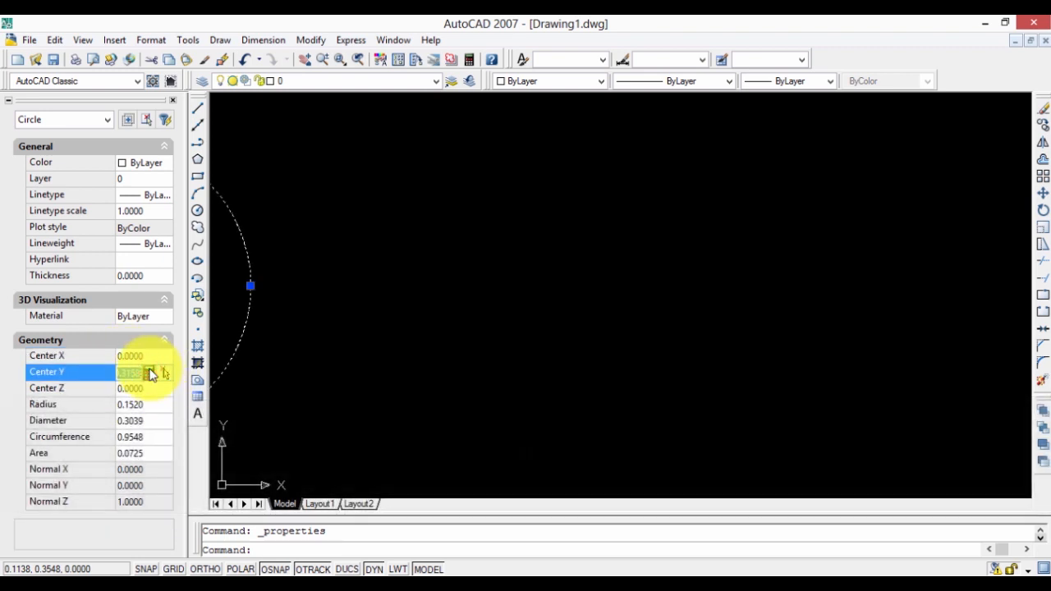
{"action": "type", "text": "0"}
{"action": "key", "text": "Tab"}
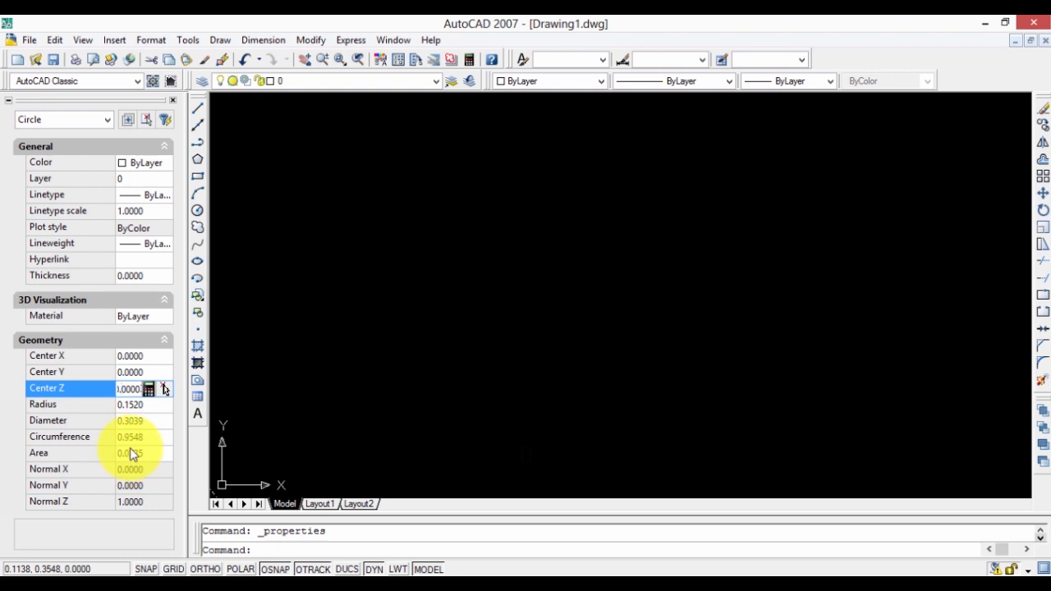
Set the circle's diameter to 2 and close its properties
{"action": "left_click", "coordinate": [148, 435]}
{"action": "left_click", "coordinate": [149, 422]}
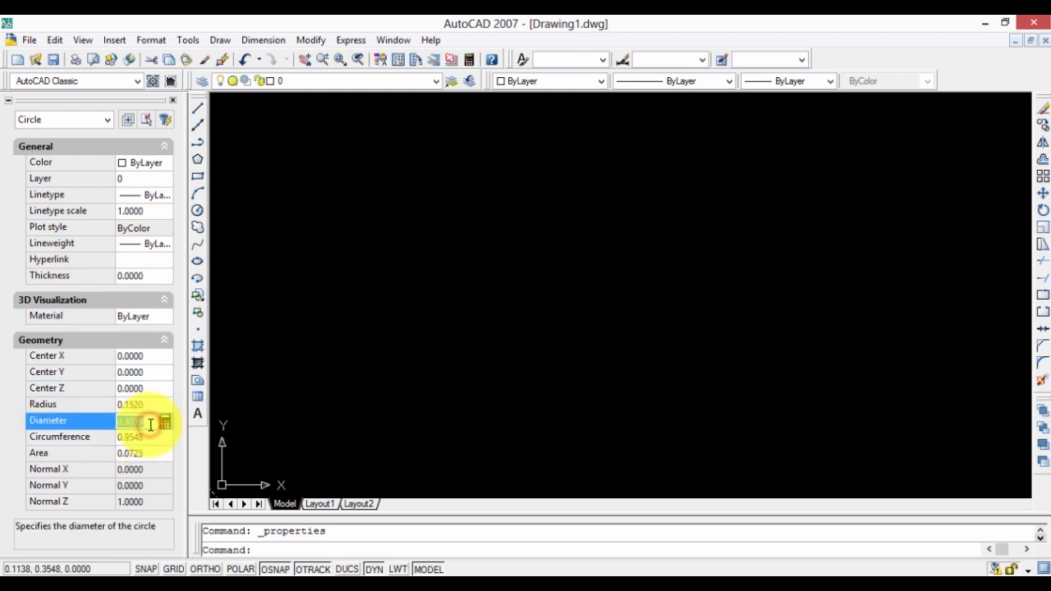
{"action": "type", "text": "2"}
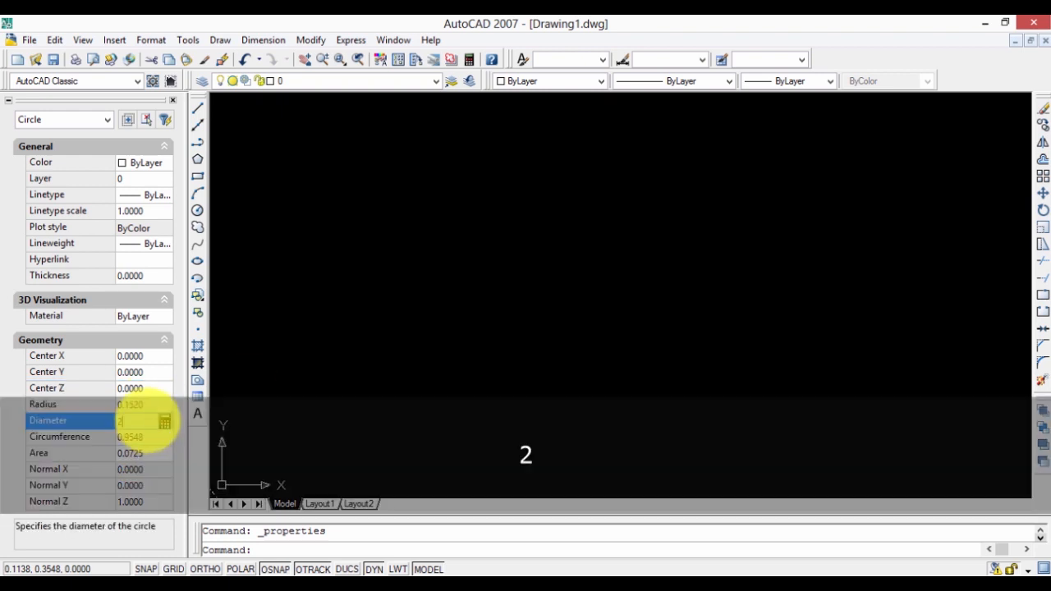
{"action": "left_click", "coordinate": [159, 401]}
{"action": "left_click", "coordinate": [176, 99]}
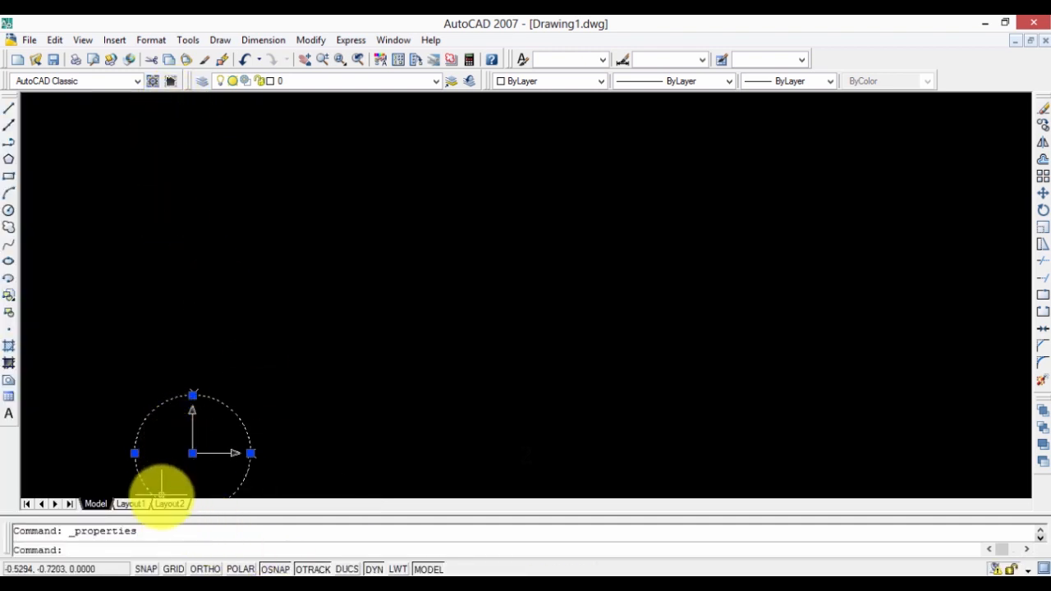
Start a rectangular array with 1 row and 10 columns for the circle at the origin
{"action": "scroll", "coordinate": [162, 466], "scroll_direction": "up", "scroll_amount": 3}
{"action": "scroll", "coordinate": [159, 465], "scroll_direction": "down", "scroll_amount": 6}
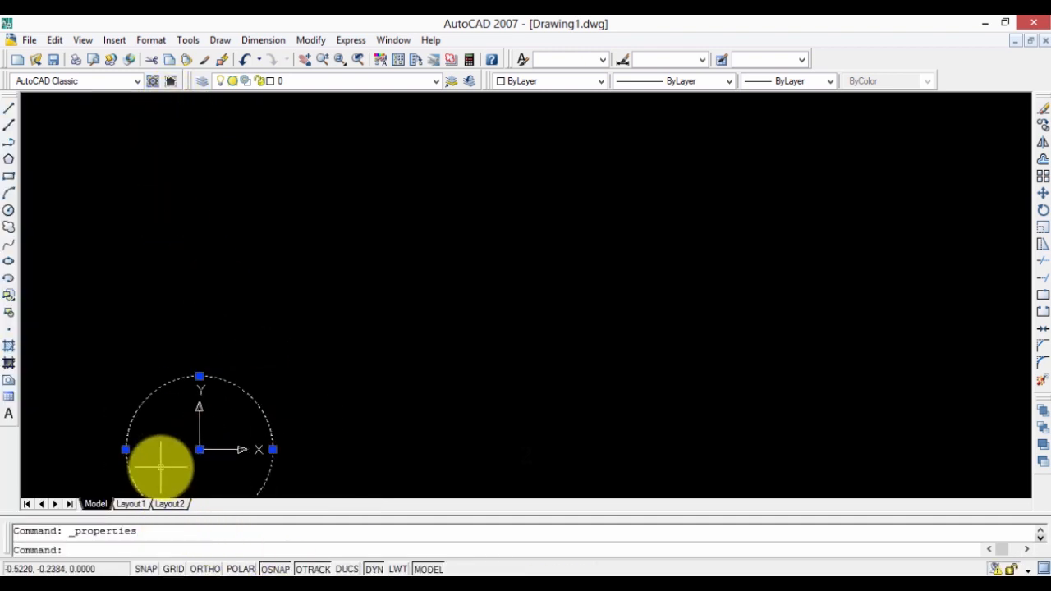
{"action": "left_click", "coordinate": [304, 58]}
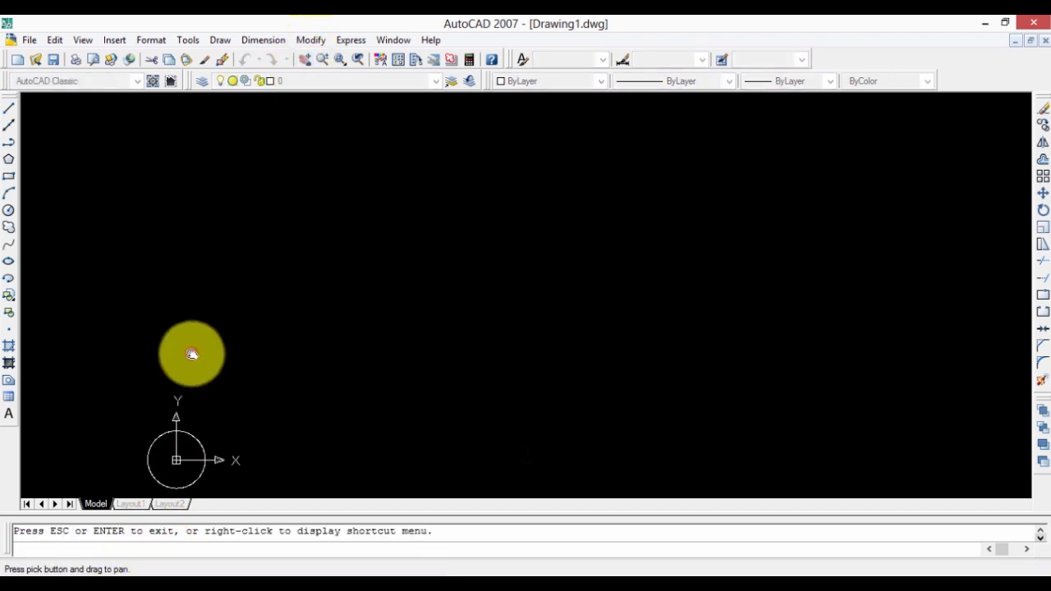
{"action": "left_click_drag", "start_coordinate": [195, 356], "coordinate": [373, 204]}
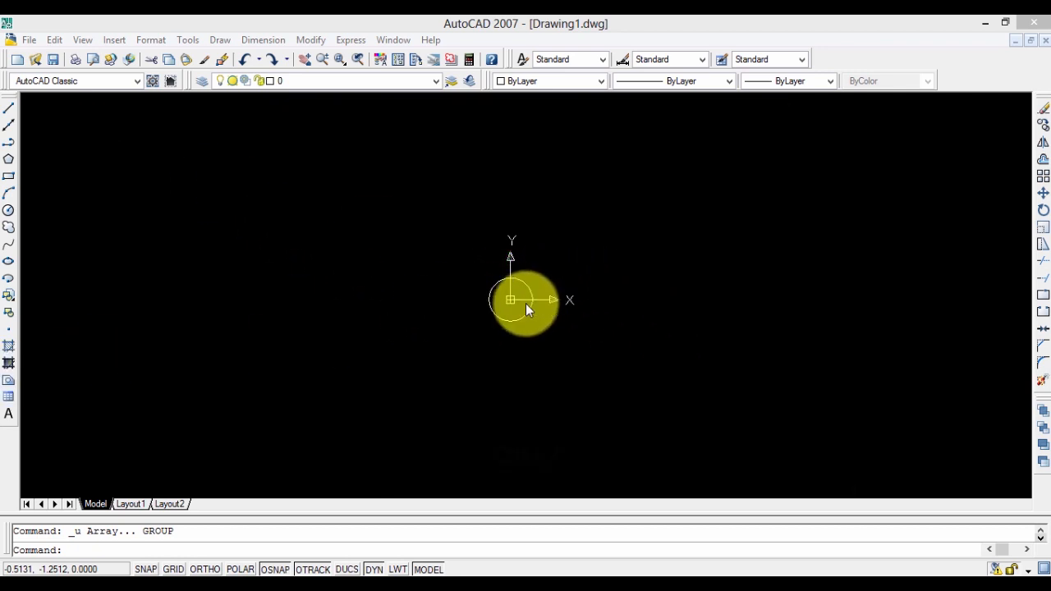
{"action": "left_click", "coordinate": [1042, 178]}
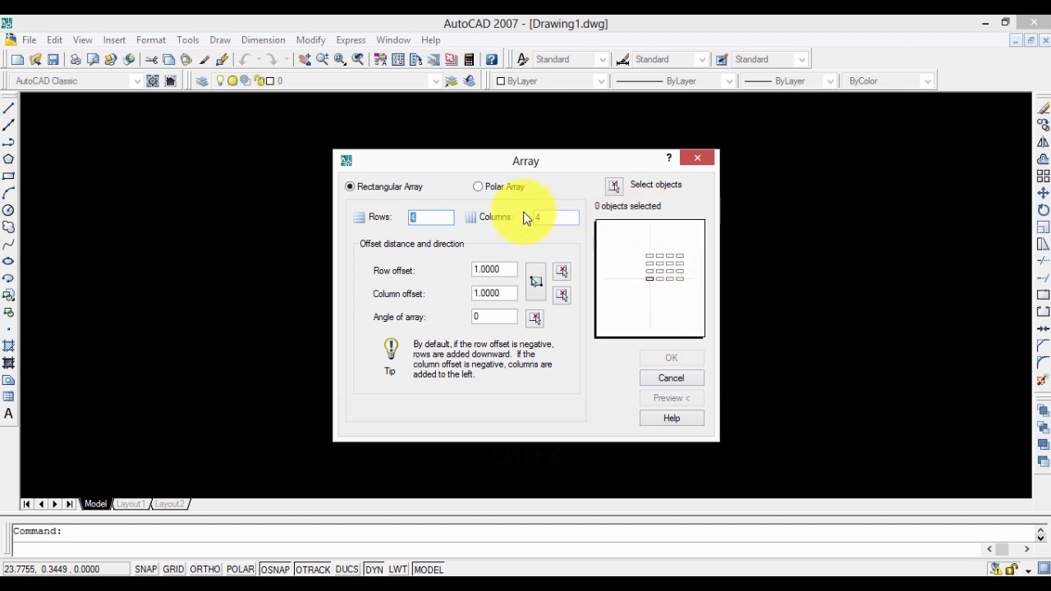
{"action": "type", "text": "1"}
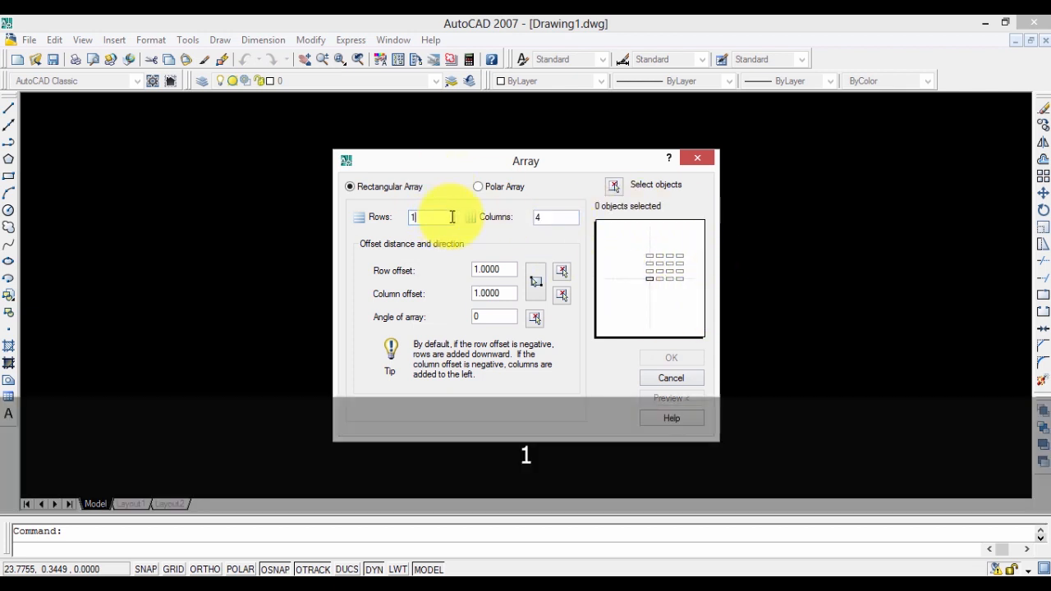
{"action": "double_click", "coordinate": [566, 216]}
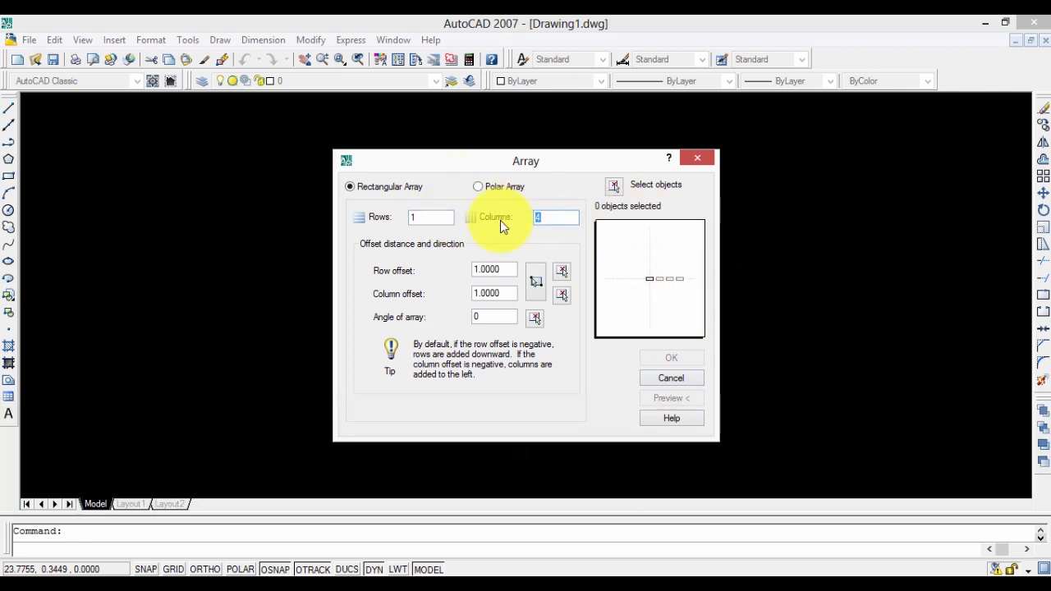
{"action": "type", "text": "10"}
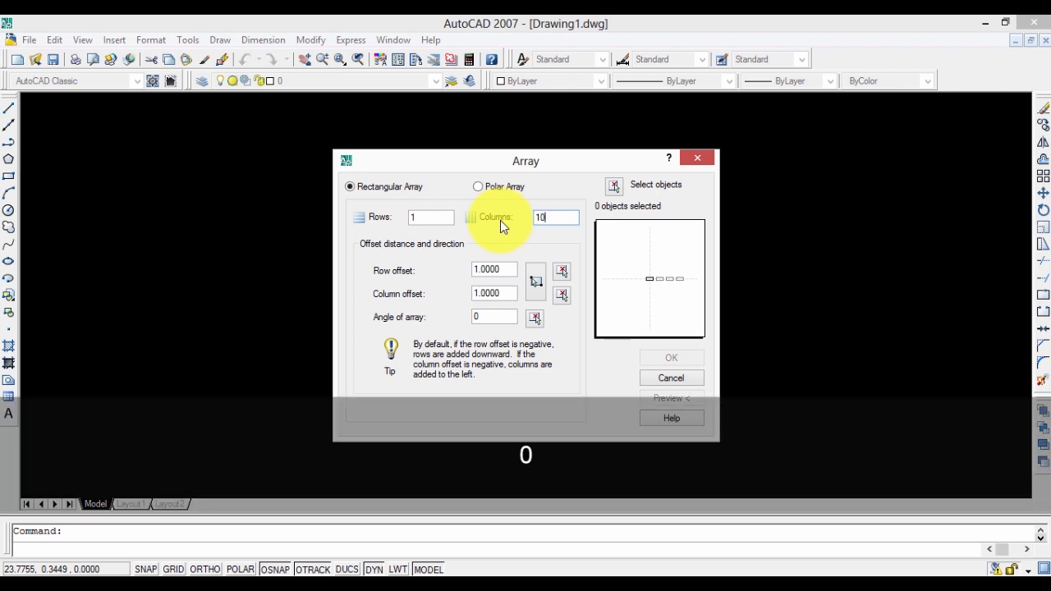
Set the column offset to -4 and create the rectangular array from the circle at the origin
{"action": "double_click", "coordinate": [492, 270]}
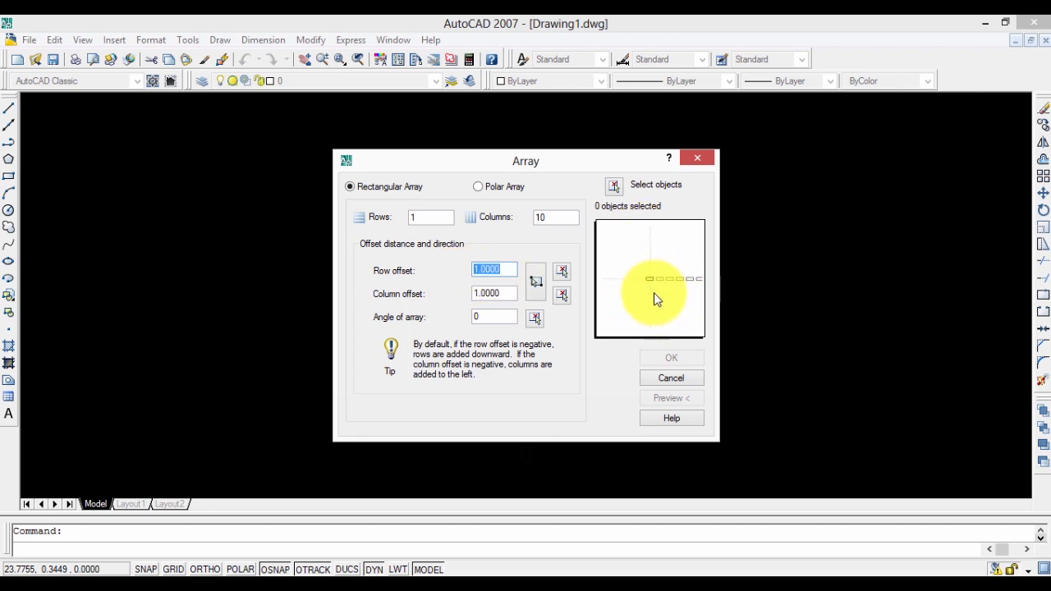
{"action": "key", "text": "Tab"}
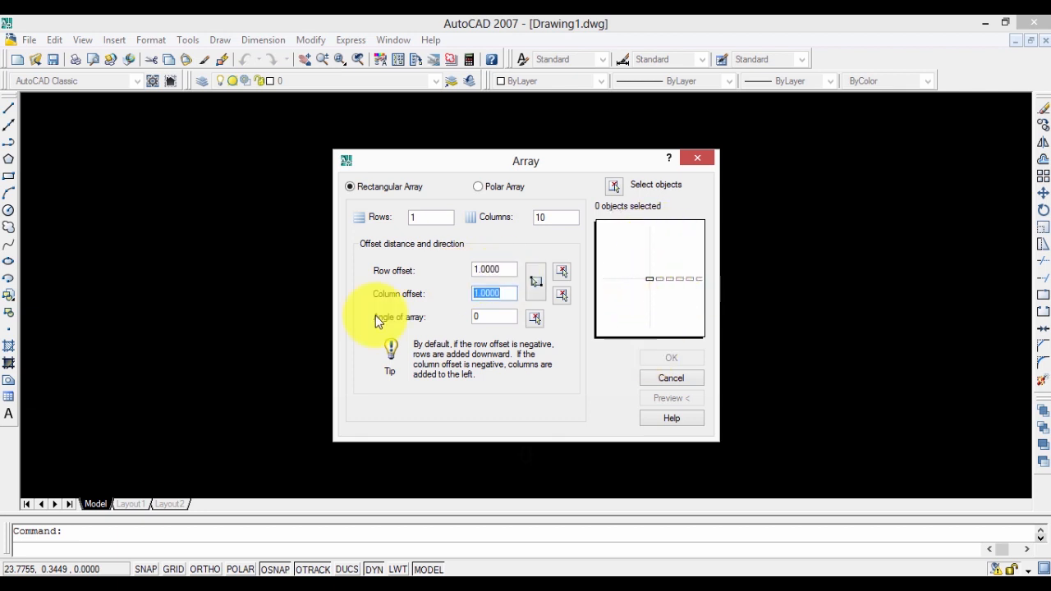
{"action": "type", "text": "-4"}
{"action": "type", "text": ".00"}
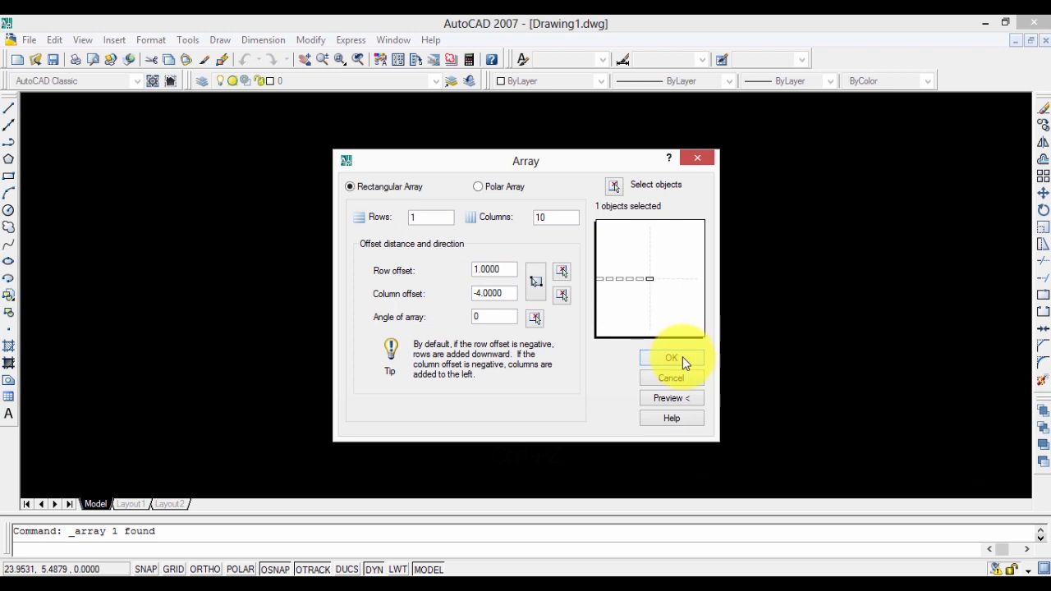
{"action": "left_click", "coordinate": [673, 359]}
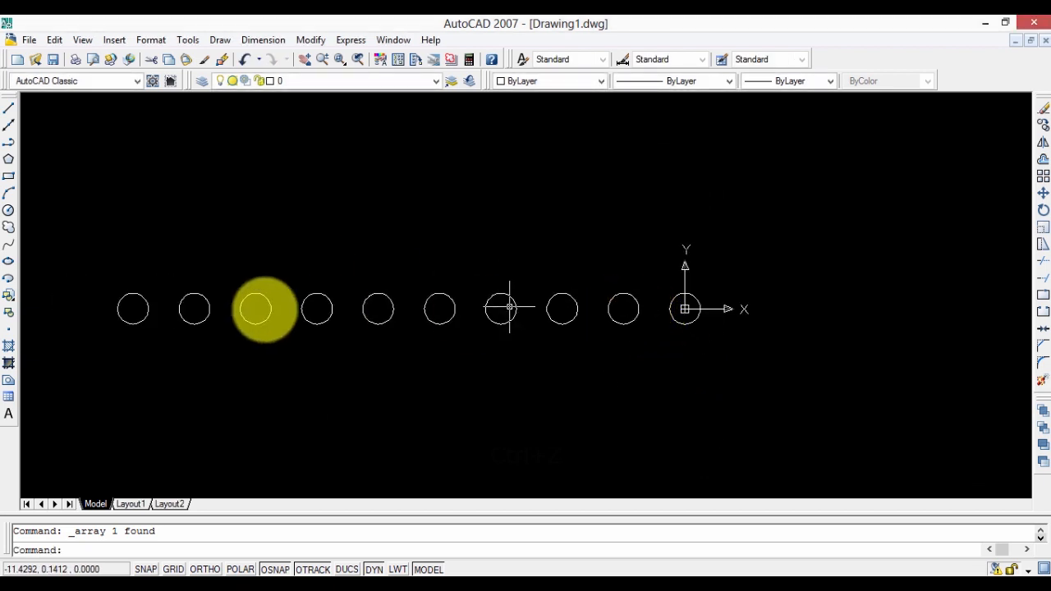
Start a polar array of the circle immediately left of the origin, with its center point at X 0, Y 0
{"action": "left_click", "coordinate": [685, 310]}
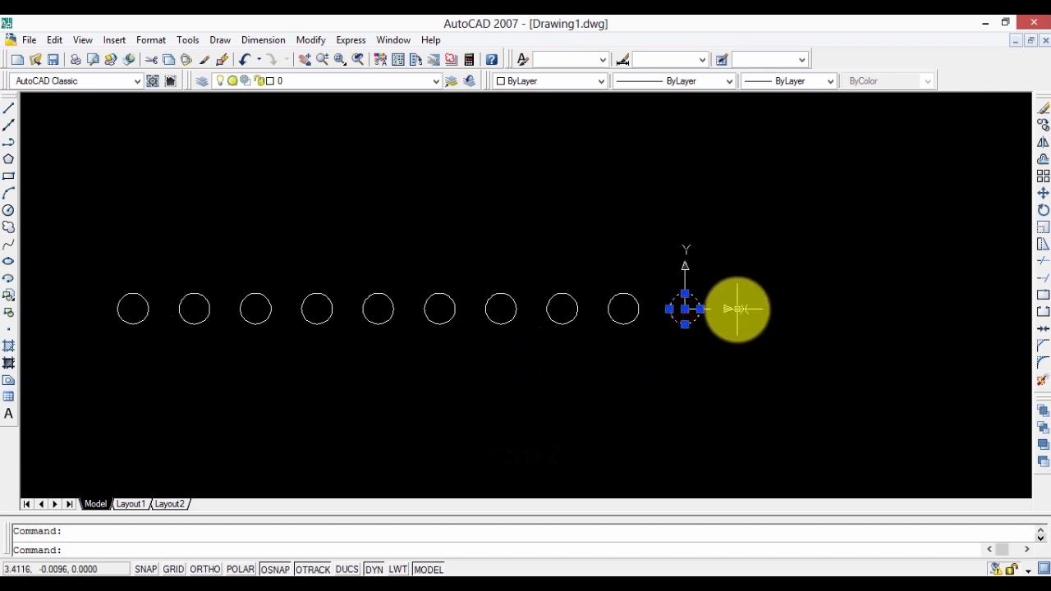
{"action": "scroll", "coordinate": [406, 353], "scroll_direction": "down", "scroll_amount": 1}
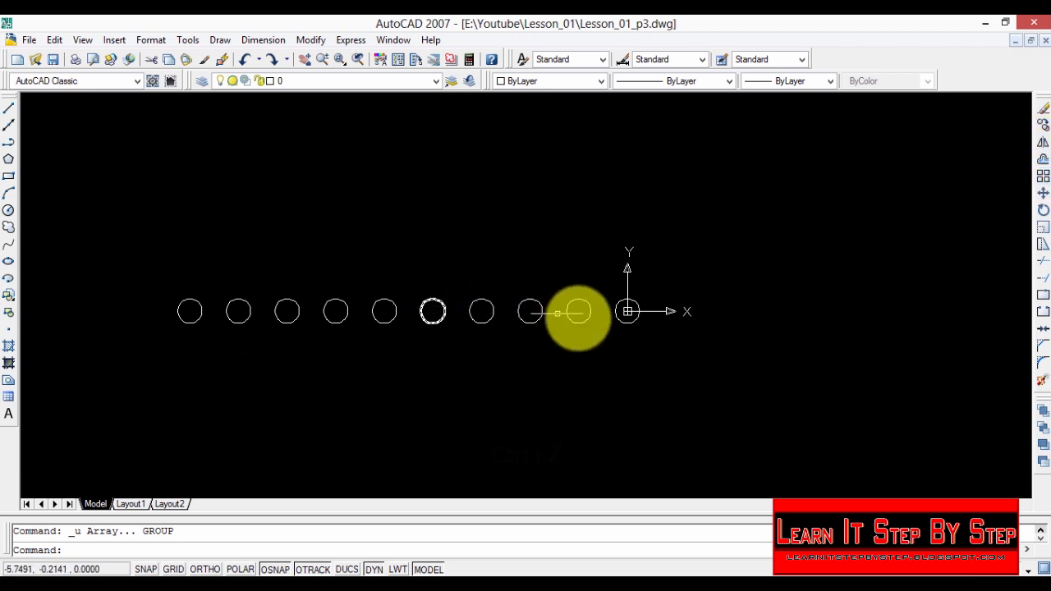
{"action": "left_click", "coordinate": [588, 319]}
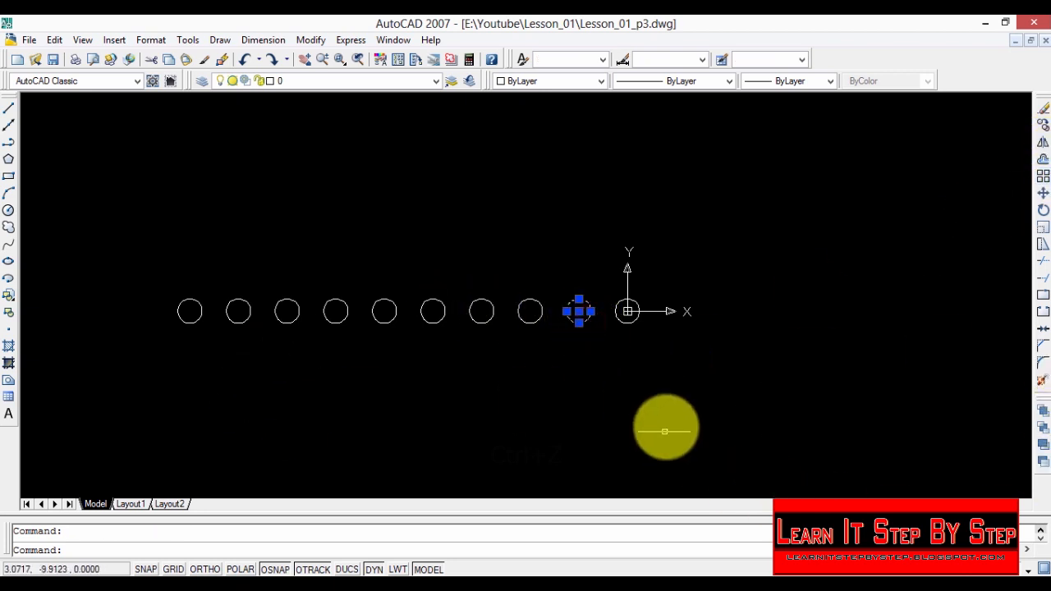
{"action": "left_click", "coordinate": [1042, 178]}
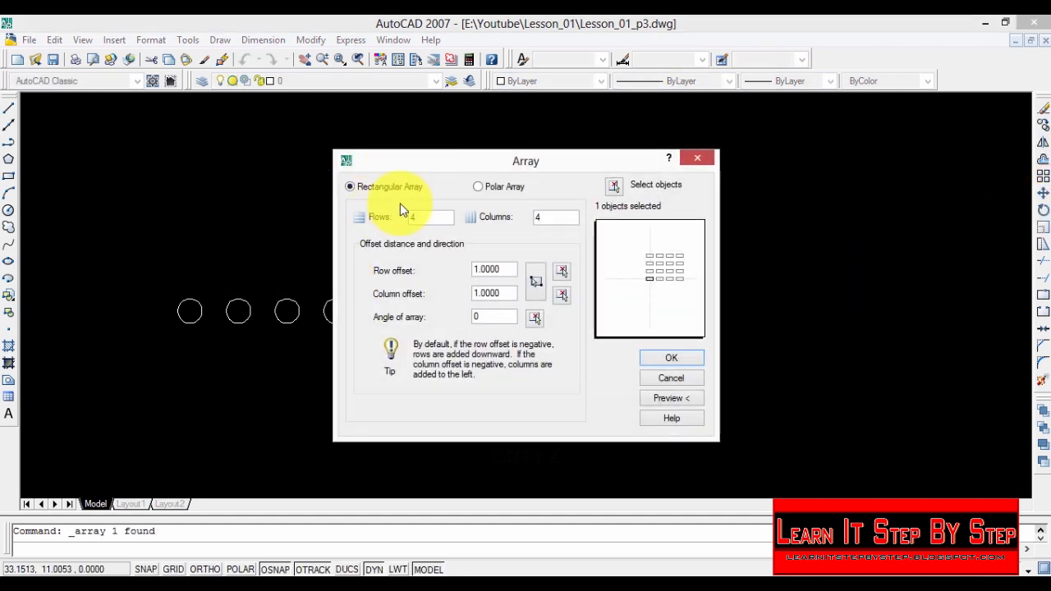
{"action": "left_click", "coordinate": [479, 187]}
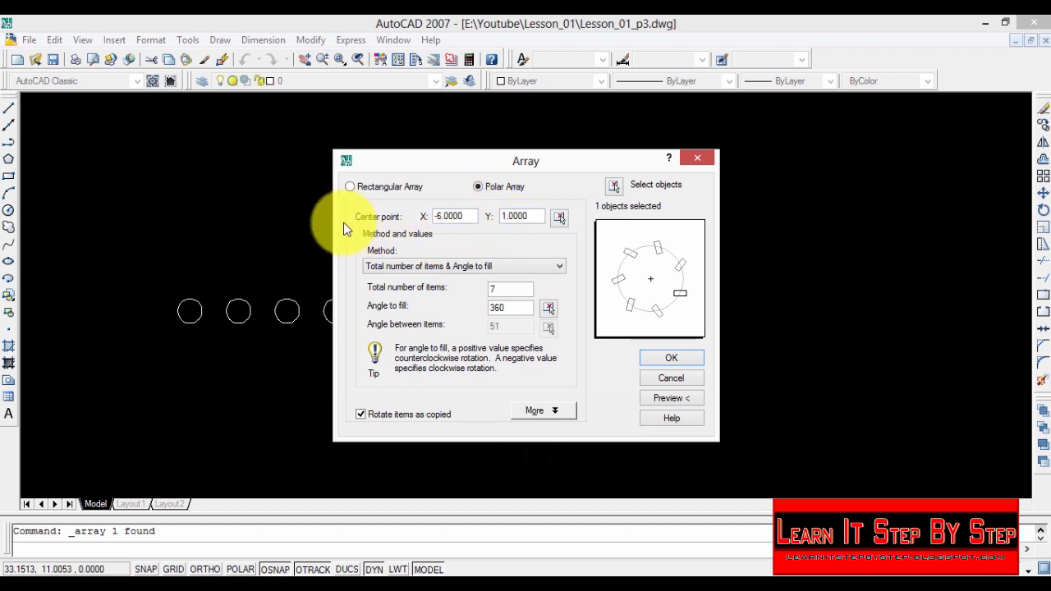
{"action": "double_click", "coordinate": [473, 217]}
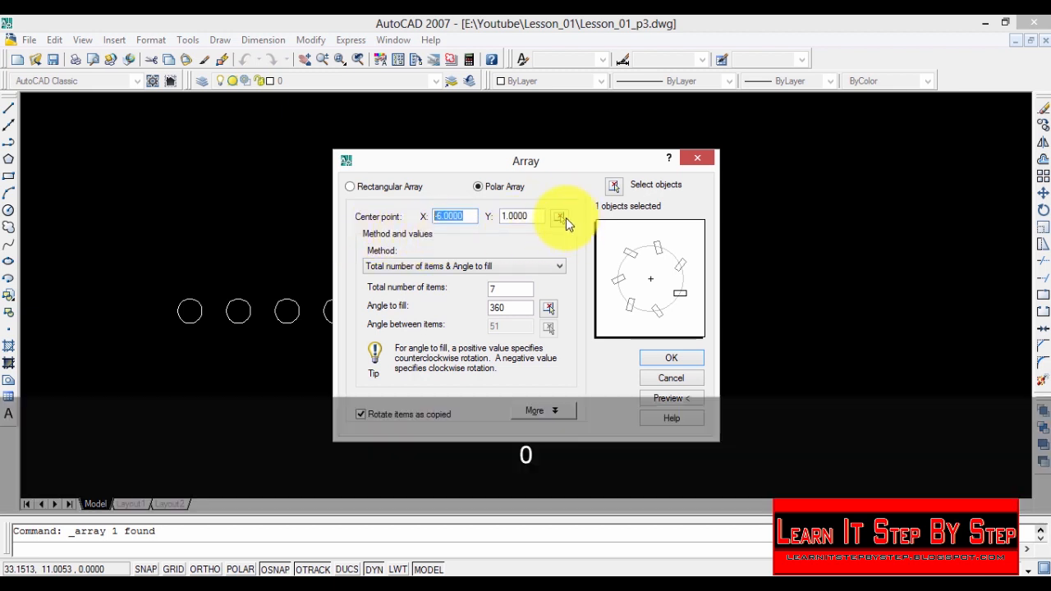
{"action": "type", "text": "0"}
{"action": "double_click", "coordinate": [533, 215]}
{"action": "type", "text": "0"}
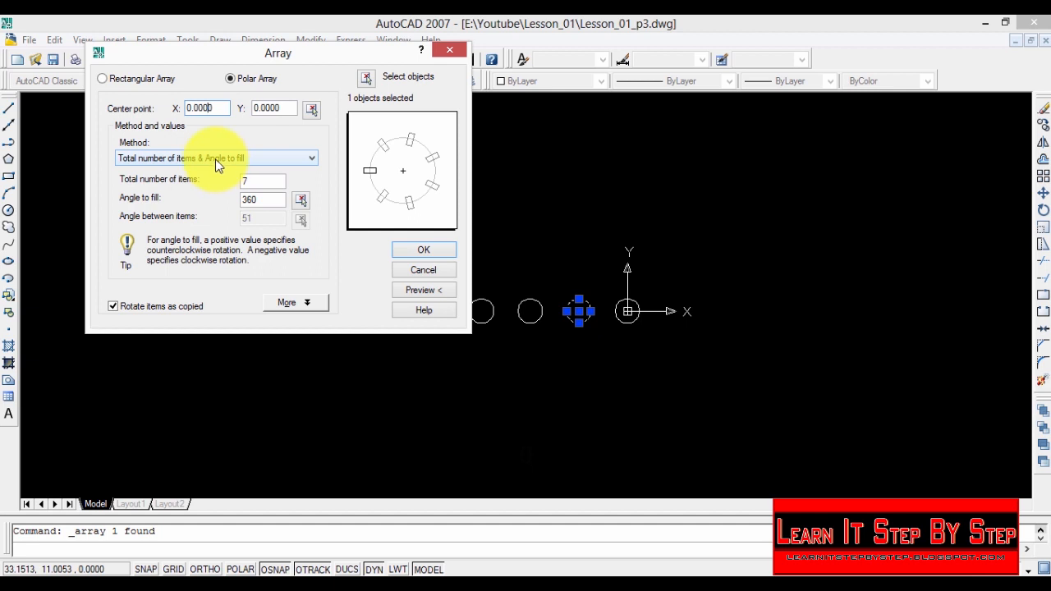
Preview the polar array with 7 items over 360 degrees around the origin and return to its settings
{"action": "double_click", "coordinate": [270, 179]}
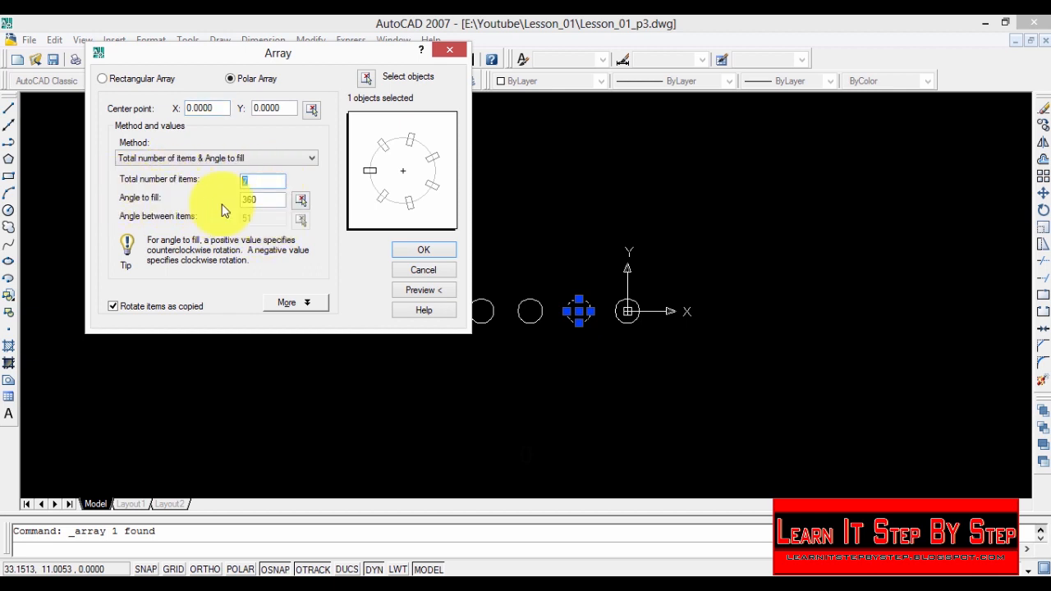
{"action": "double_click", "coordinate": [271, 200]}
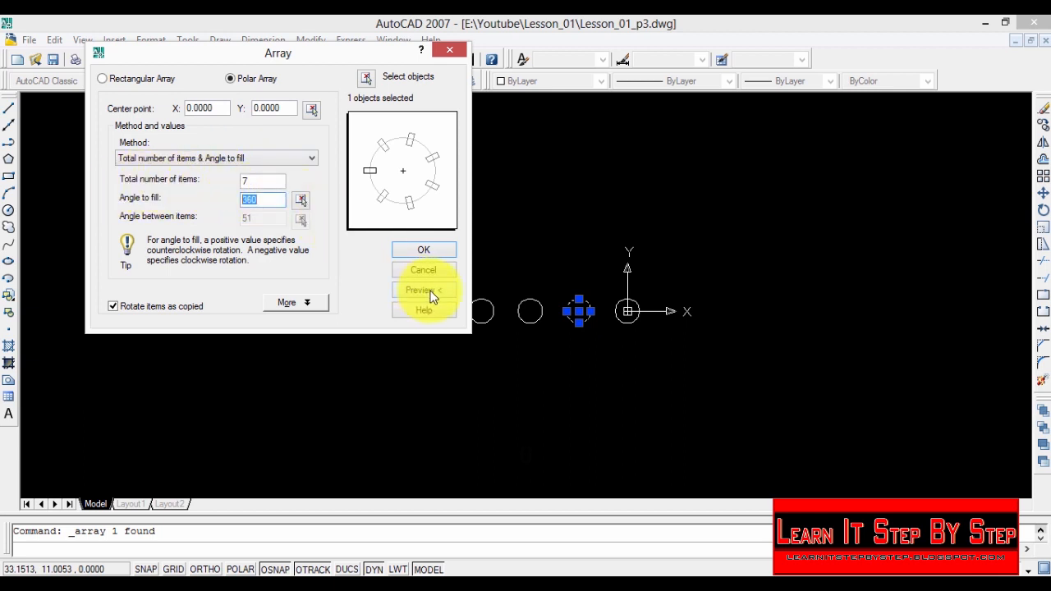
{"action": "left_click_drag", "start_coordinate": [312, 56], "coordinate": [375, 142]}
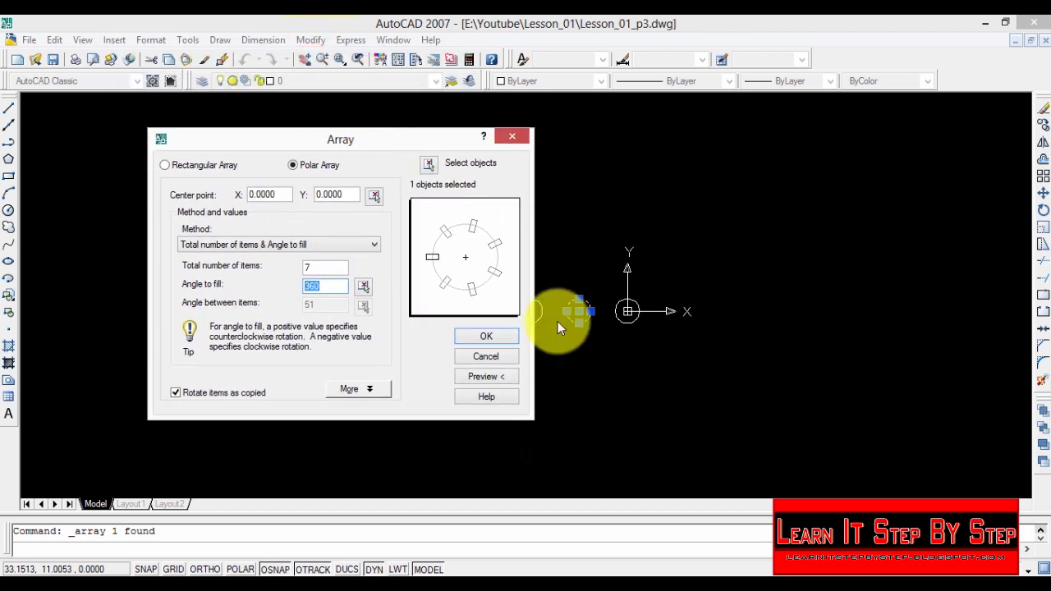
{"action": "left_click", "coordinate": [496, 379]}
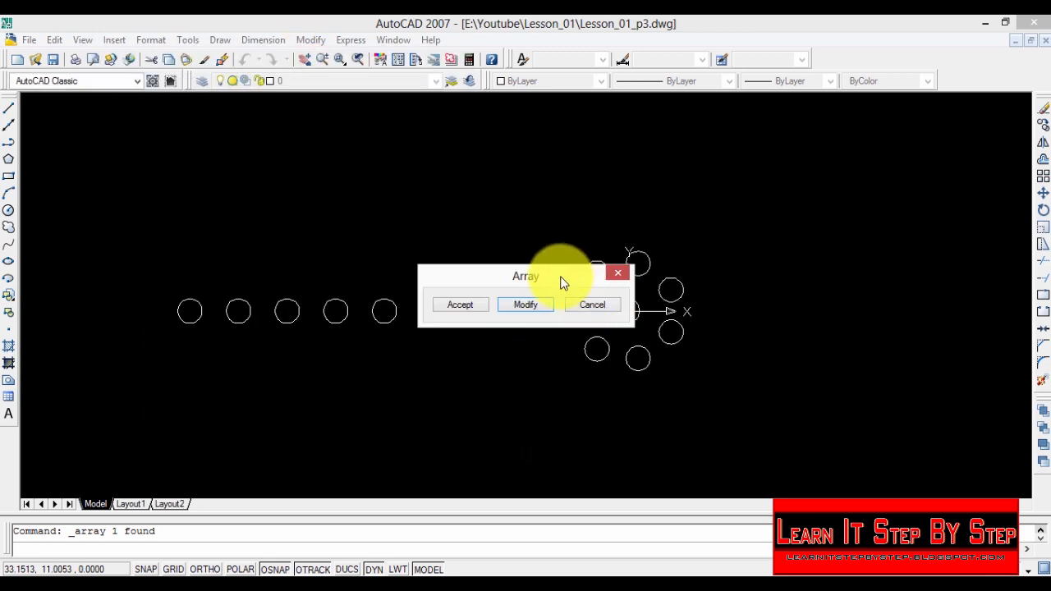
{"action": "left_click_drag", "start_coordinate": [562, 282], "coordinate": [420, 172]}
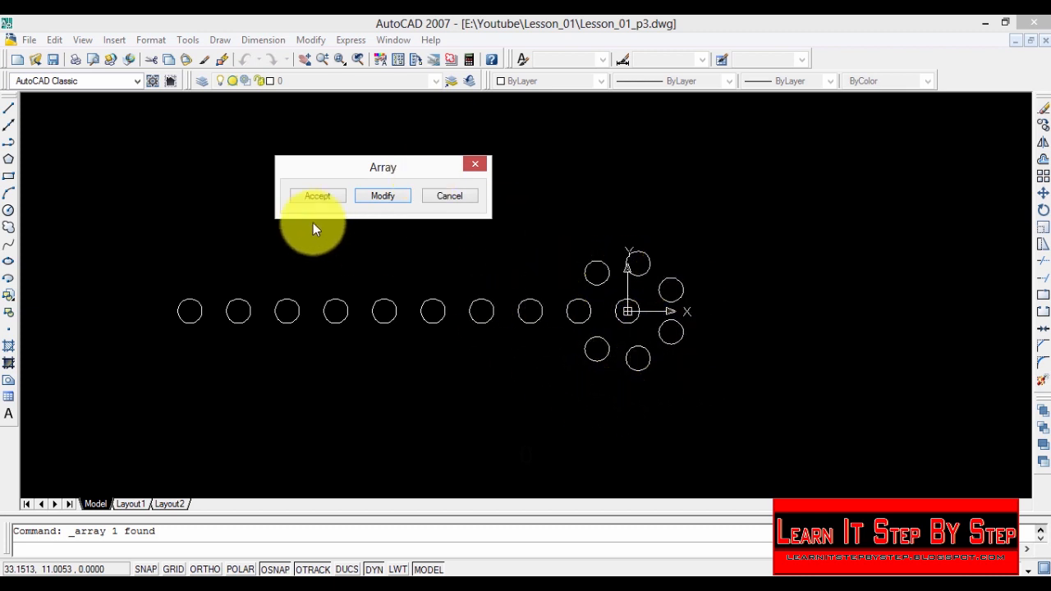
{"action": "left_click", "coordinate": [396, 197]}
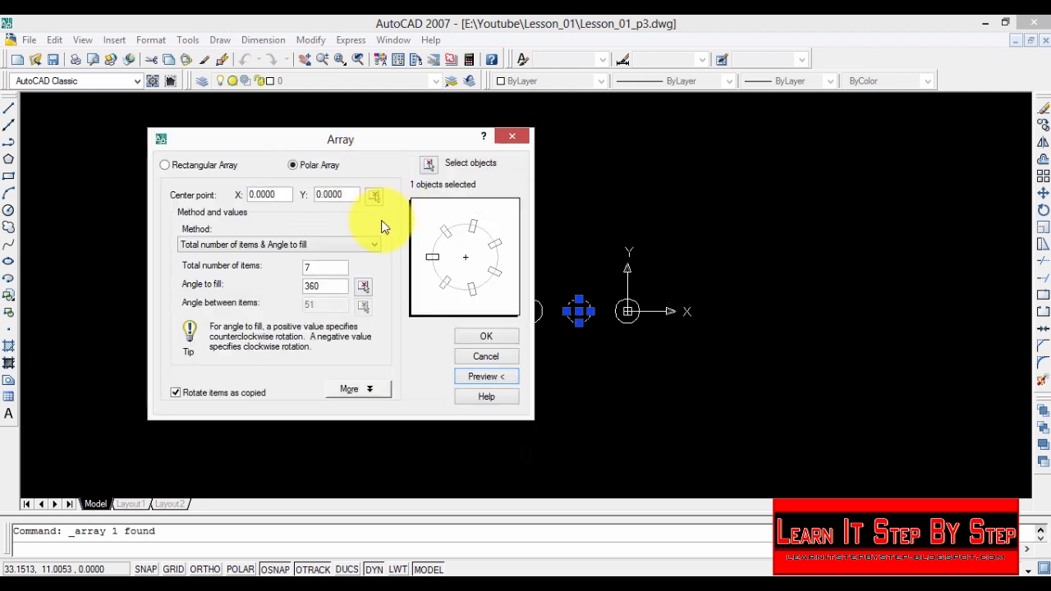
Set the polar array's total number of items to 10, preview the ring, and accept it
{"action": "double_click", "coordinate": [331, 269]}
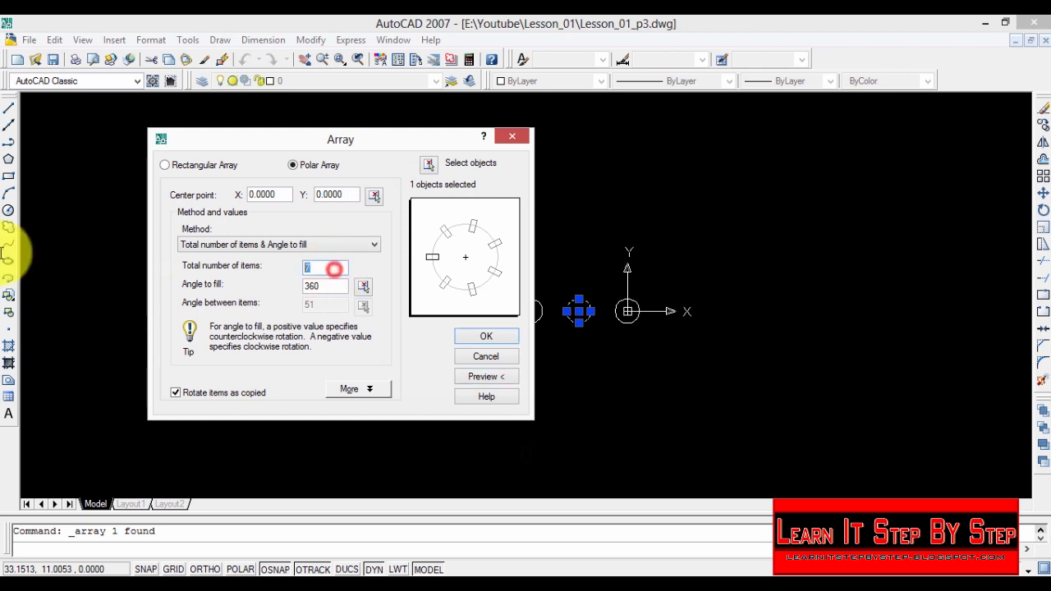
{"action": "type", "text": "10"}
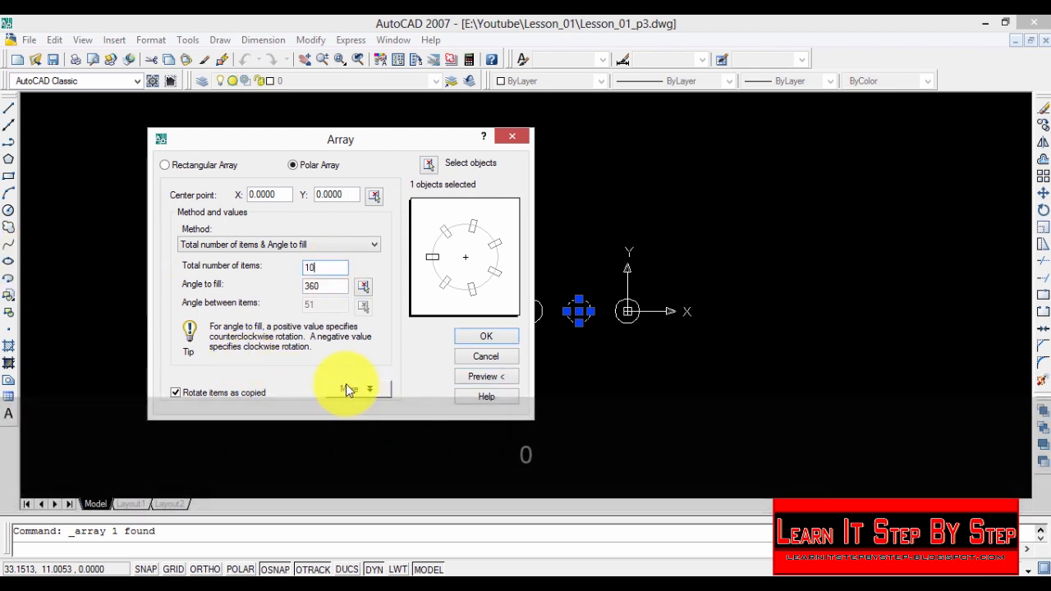
{"action": "left_click", "coordinate": [477, 372]}
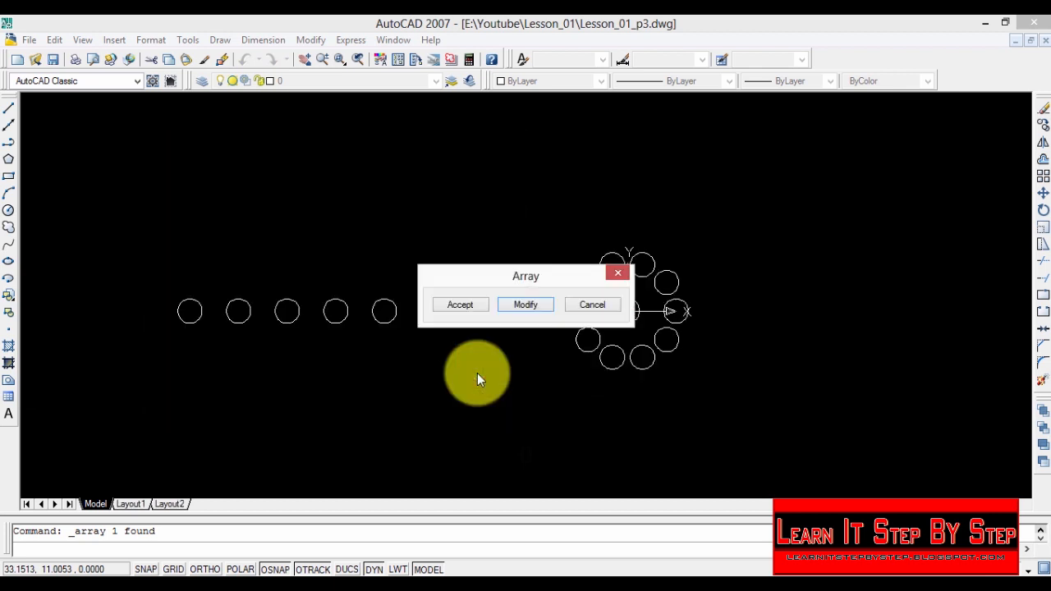
{"action": "left_click_drag", "start_coordinate": [544, 274], "coordinate": [455, 122]}
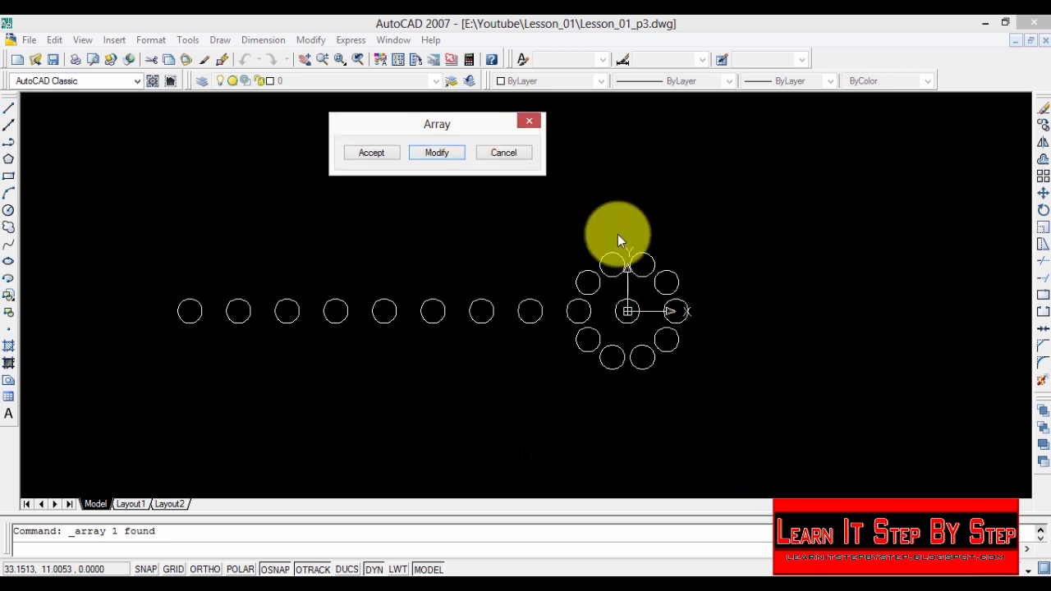
{"action": "left_click", "coordinate": [389, 153]}
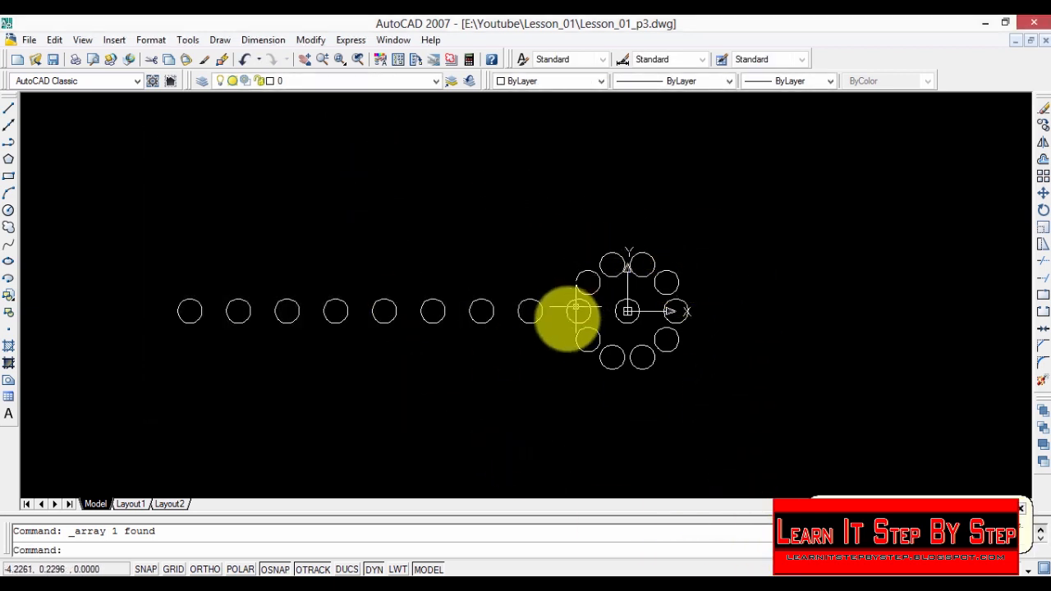
Start a polar array of the second circle left of the origin, with its center point at X 0, Y 0
{"action": "left_click", "coordinate": [536, 316]}
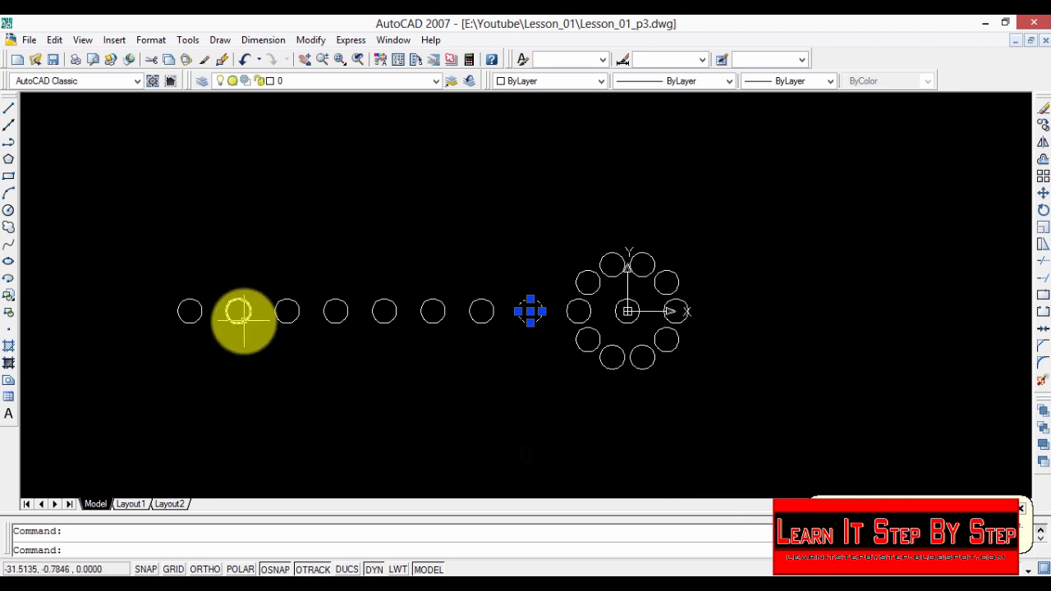
{"action": "key", "text": "Escape"}
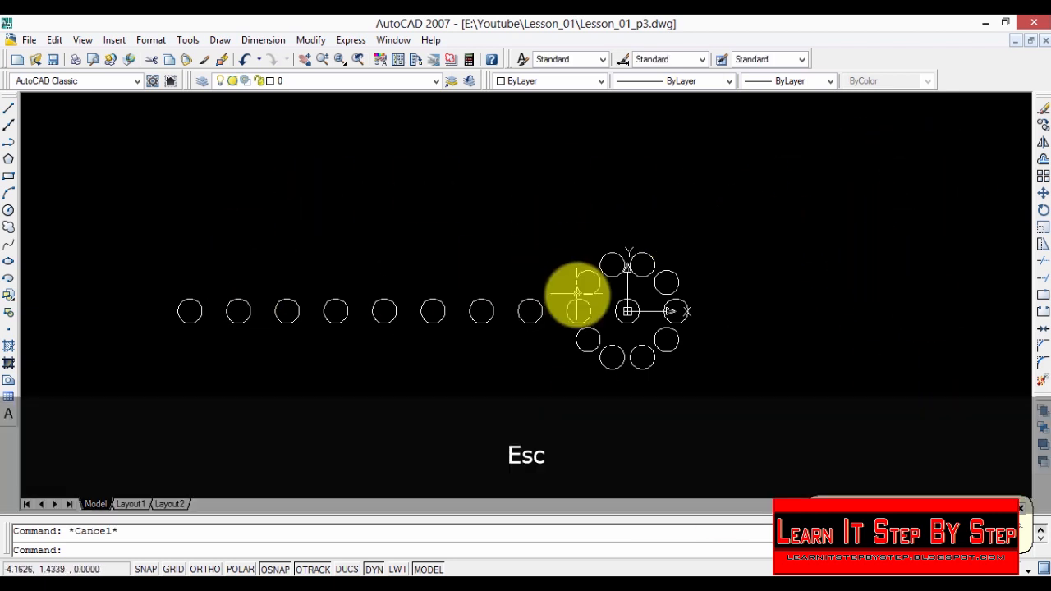
{"action": "left_click", "coordinate": [534, 314]}
{"action": "left_click", "coordinate": [537, 319]}
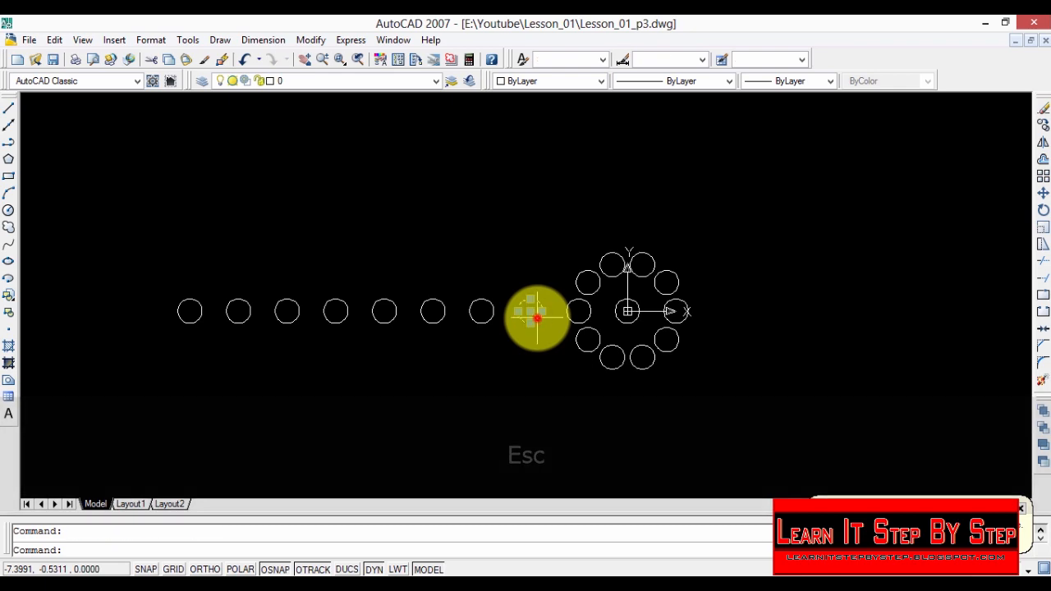
{"action": "left_click", "coordinate": [1043, 180]}
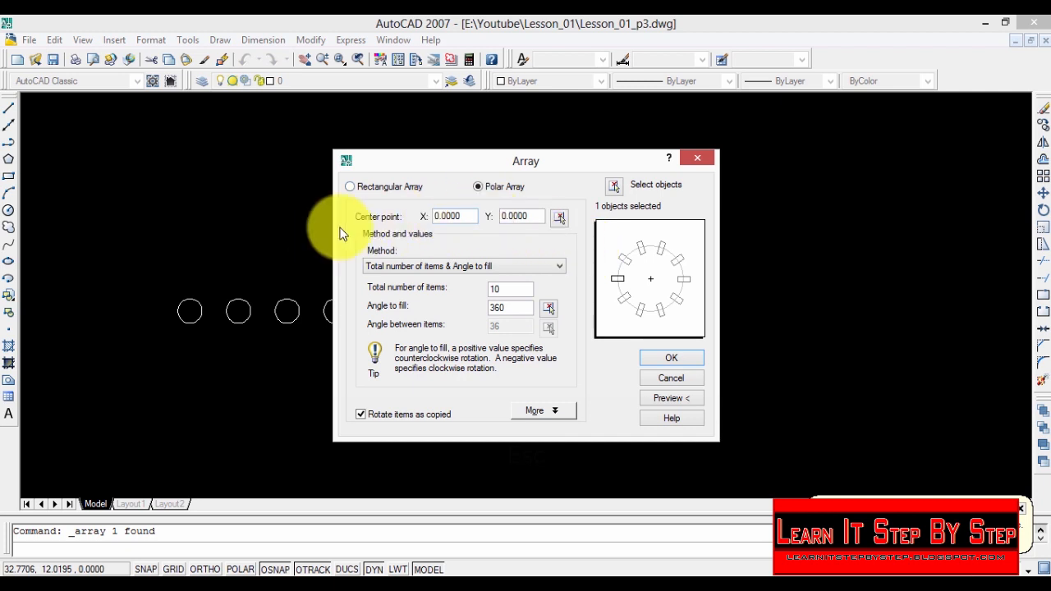
{"action": "left_click_drag", "start_coordinate": [512, 152], "coordinate": [249, 14]}
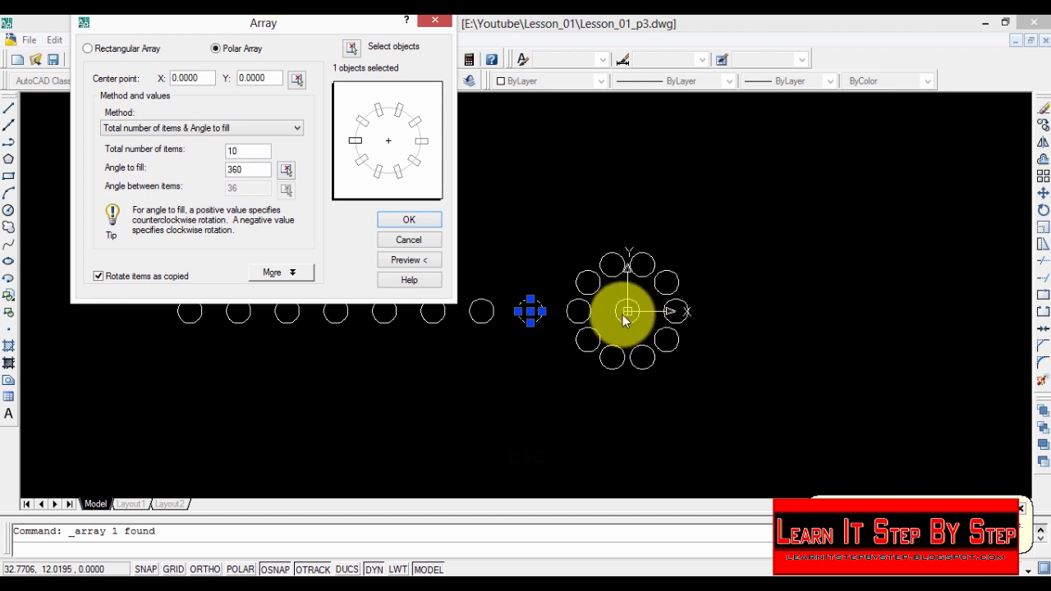
{"action": "double_click", "coordinate": [184, 77]}
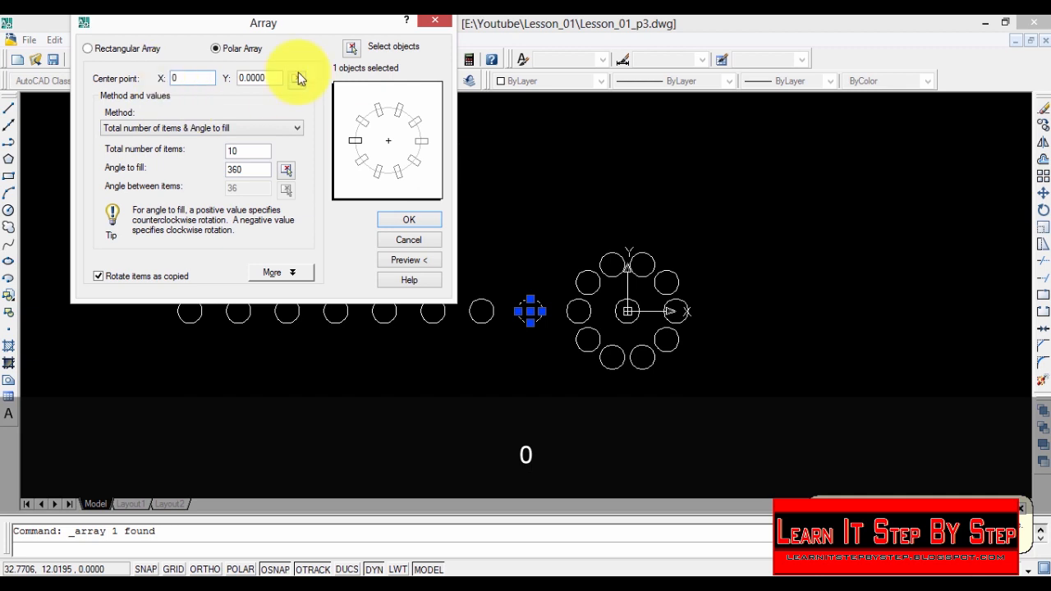
{"action": "left_click_drag", "start_coordinate": [276, 78], "coordinate": [192, 84]}
{"action": "right_click", "coordinate": [192, 84]}
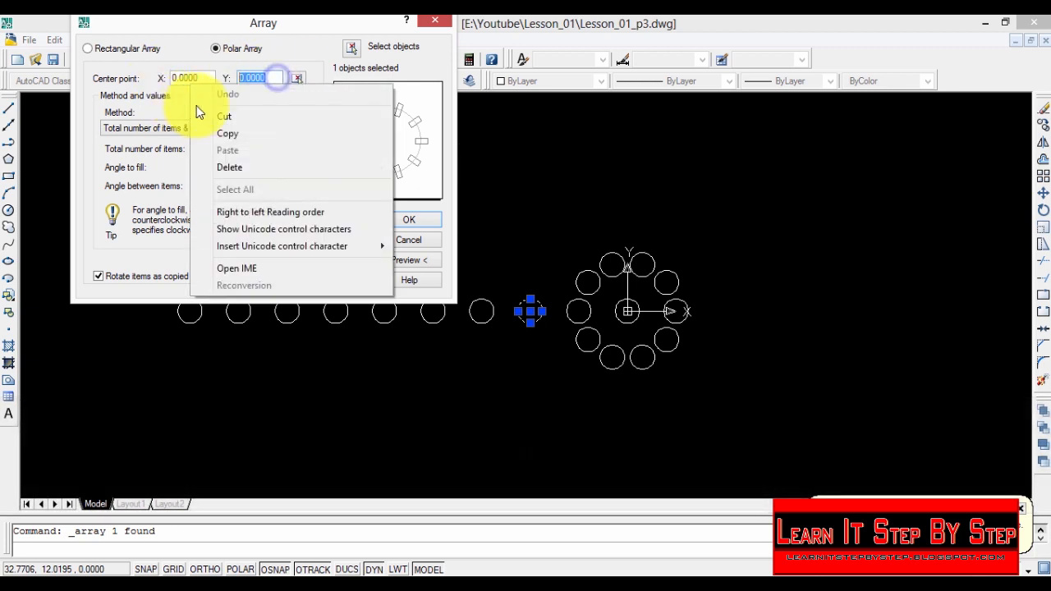
{"action": "key", "text": "Escape"}
{"action": "type", "text": "0"}
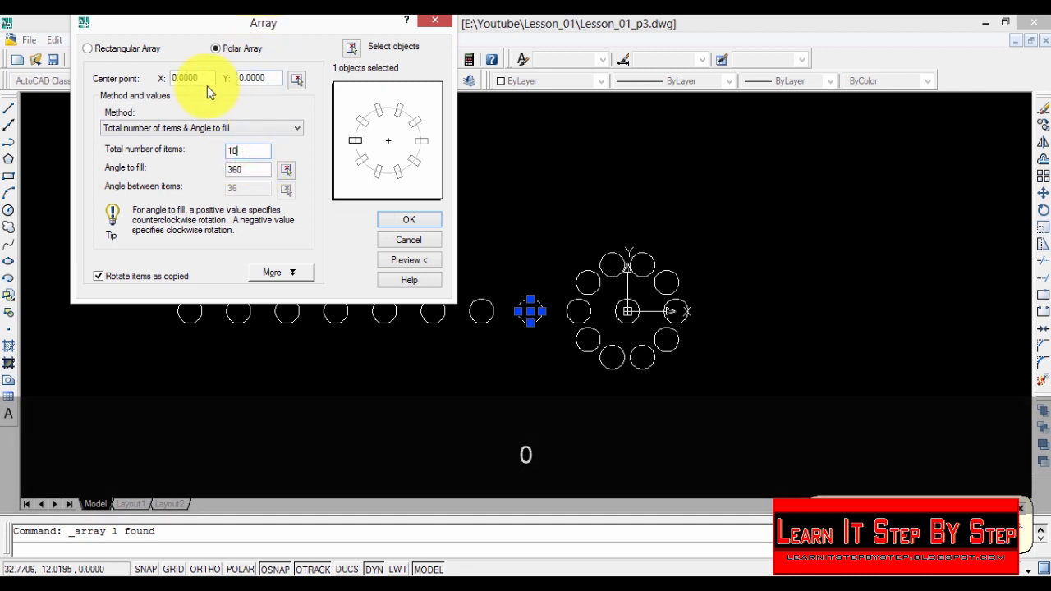
Preview the second circle's polar array with 12 total items and return to its settings
{"action": "double_click", "coordinate": [254, 152]}
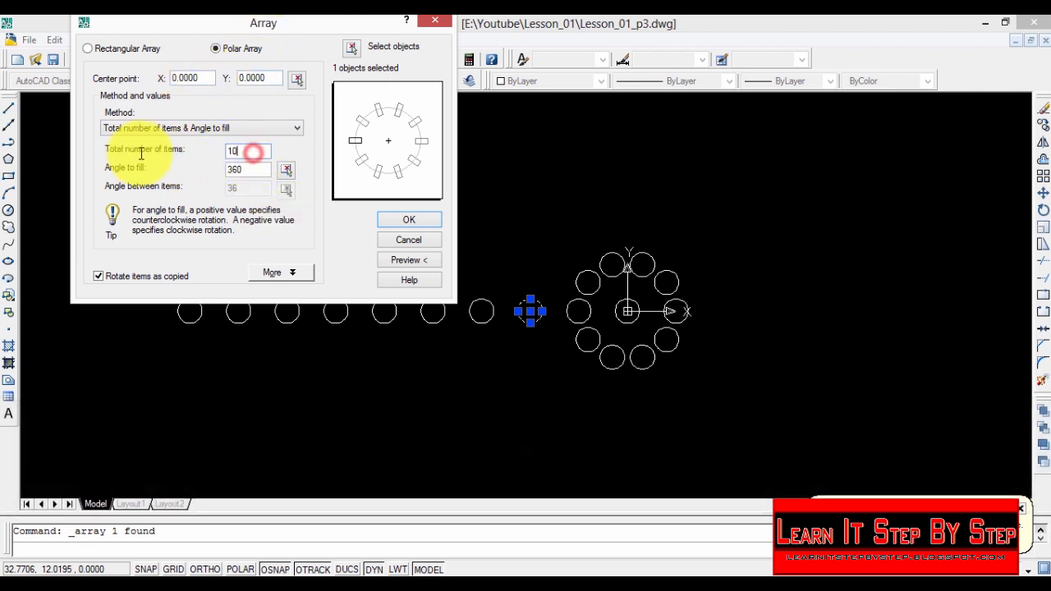
{"action": "left_click_drag", "start_coordinate": [197, 26], "coordinate": [192, 92]}
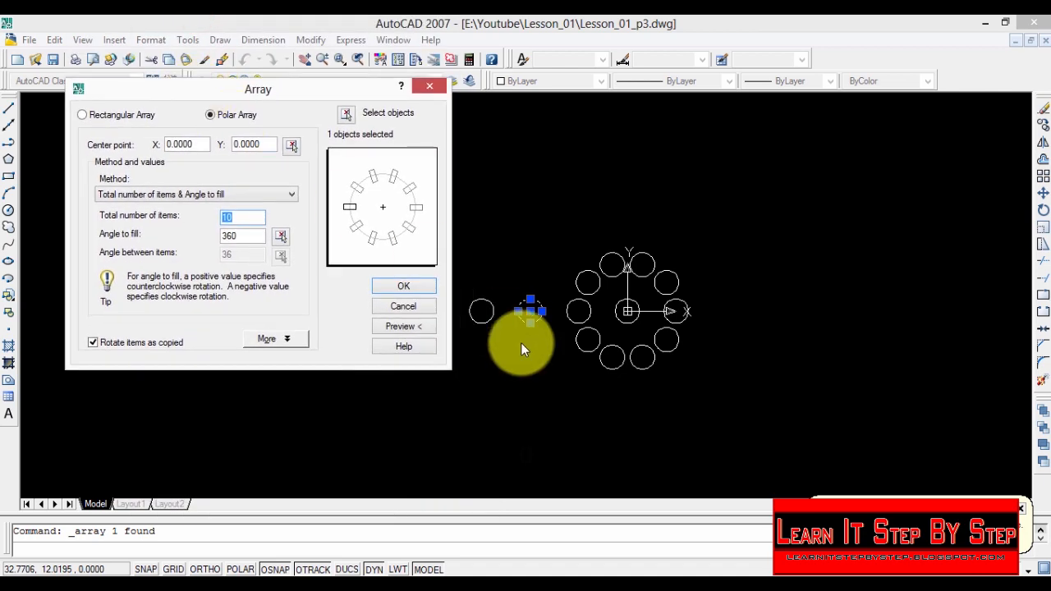
{"action": "left_click", "coordinate": [524, 326]}
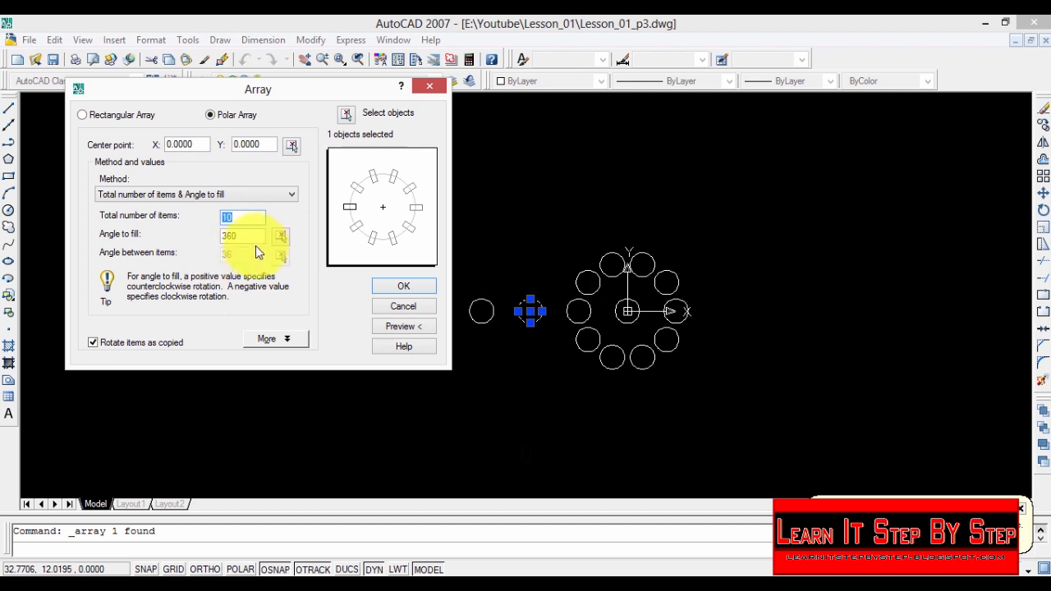
{"action": "type", "text": "12"}
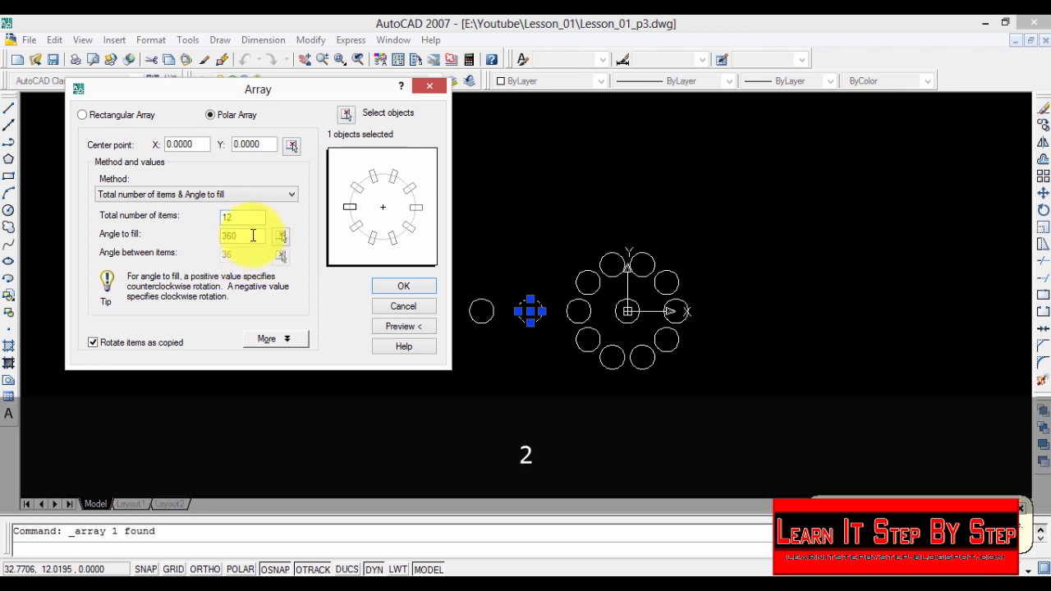
{"action": "left_click", "coordinate": [419, 328]}
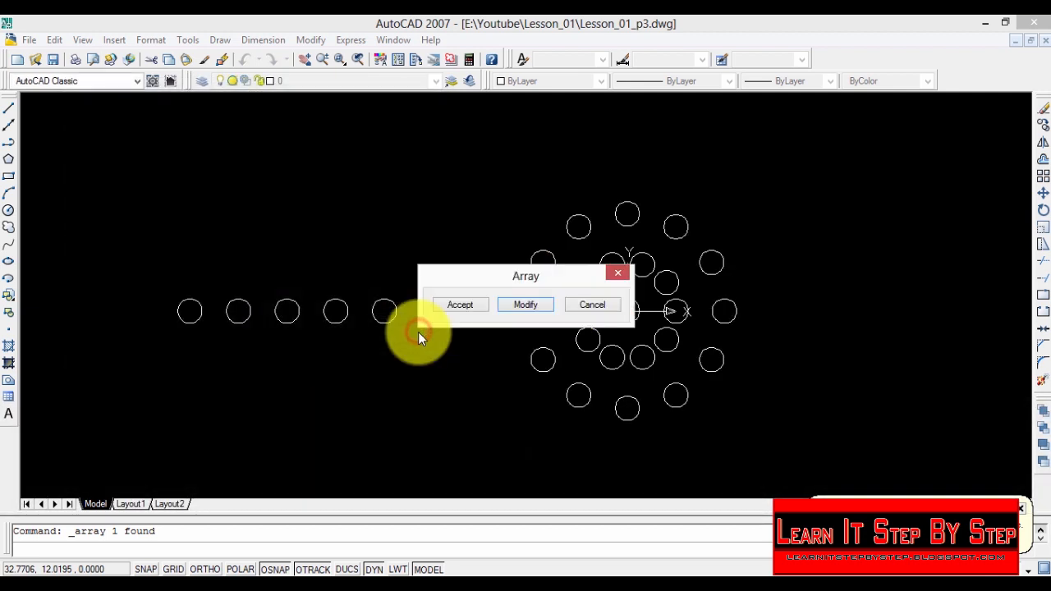
{"action": "left_click", "coordinate": [526, 307]}
Set the second circle's polar array to 20 total items, preview the ring, and accept it
{"action": "double_click", "coordinate": [246, 218]}
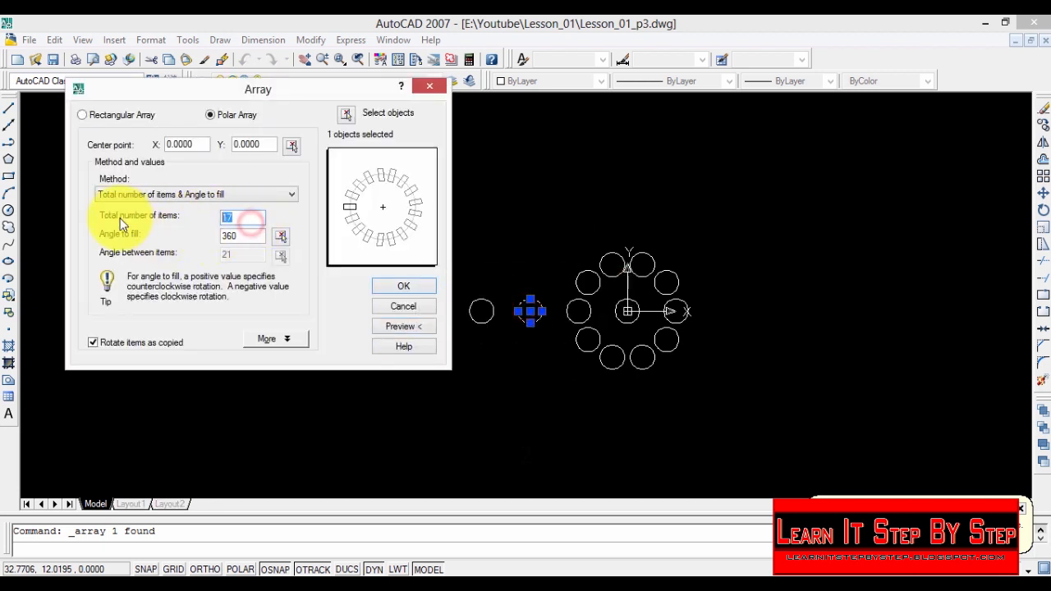
{"action": "type", "text": "20"}
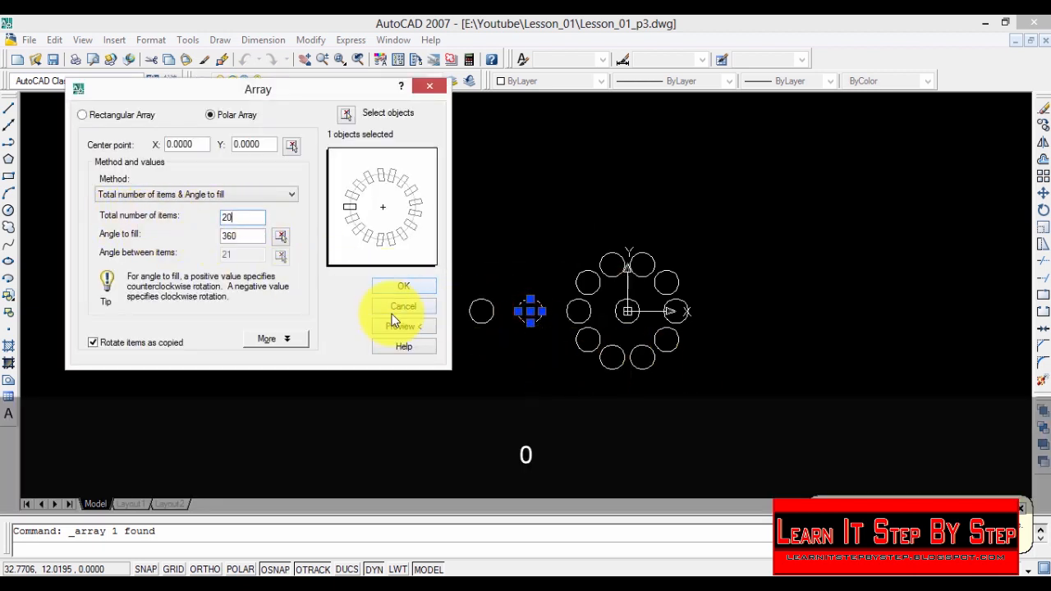
{"action": "left_click", "coordinate": [400, 326]}
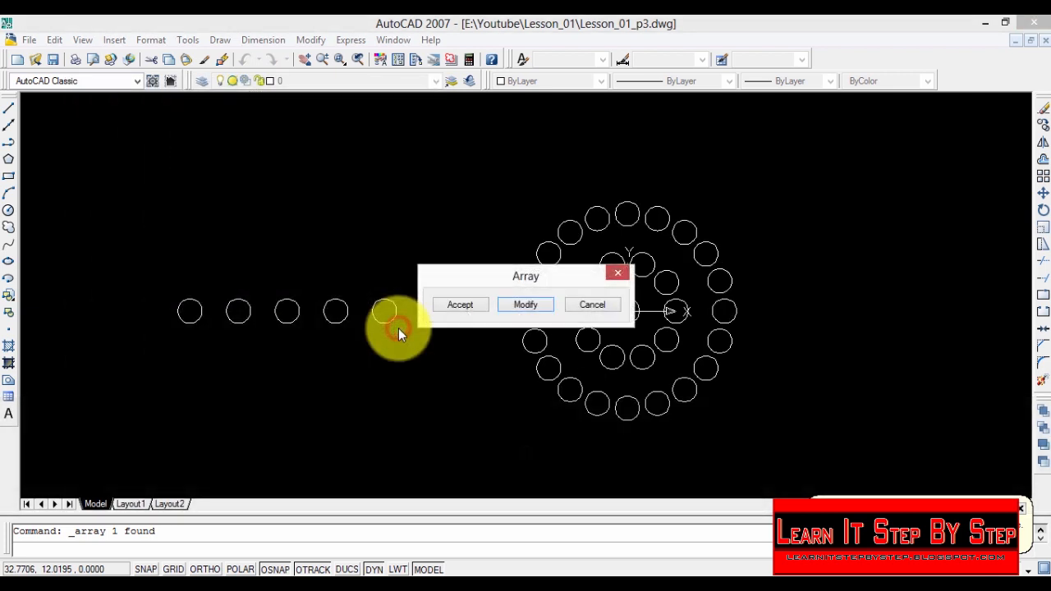
{"action": "left_click", "coordinate": [460, 309]}
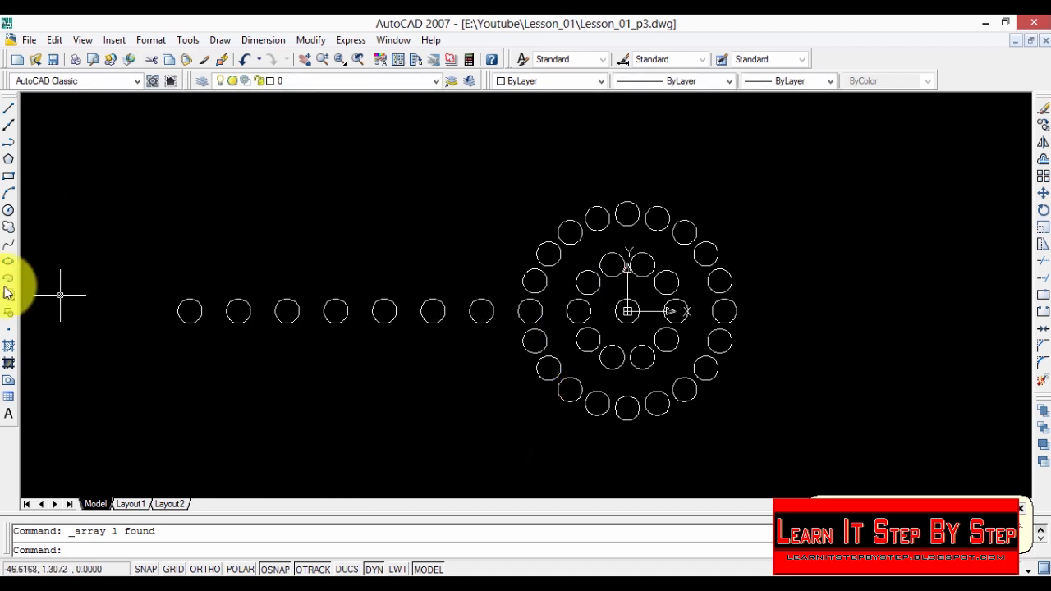
Polar-array the third circle left of the origin with 30 total items over 360 degrees around 0,0
{"action": "left_click", "coordinate": [481, 326]}
{"action": "left_click", "coordinate": [481, 322]}
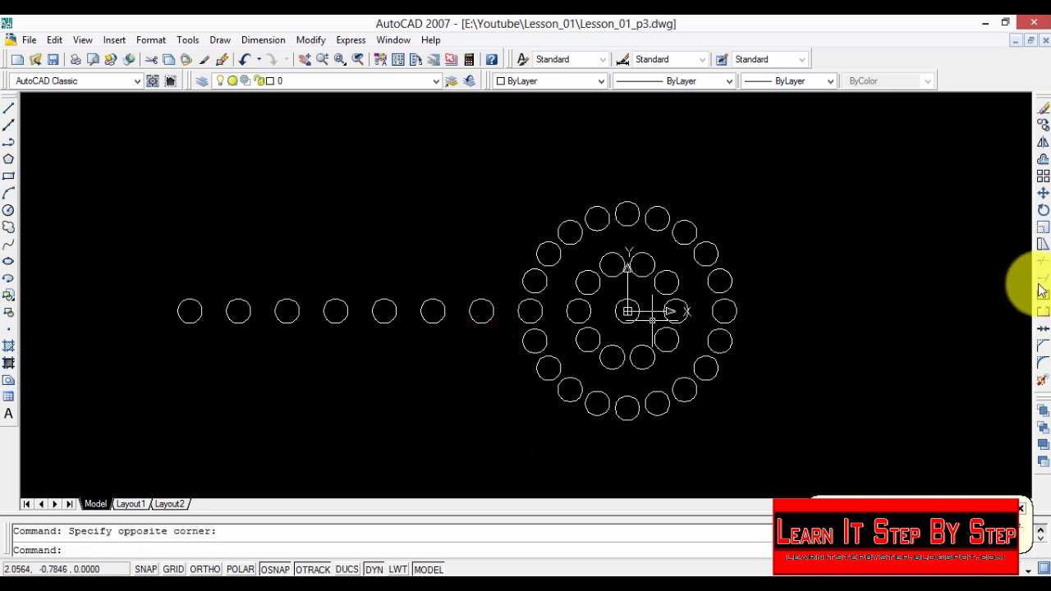
{"action": "left_click", "coordinate": [481, 310]}
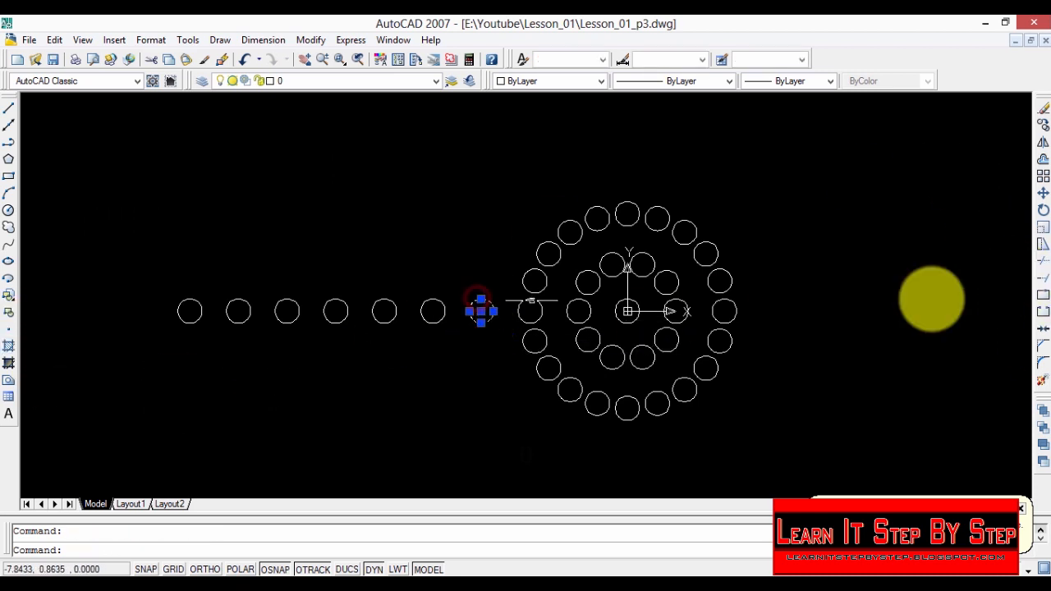
{"action": "left_click", "coordinate": [1043, 176]}
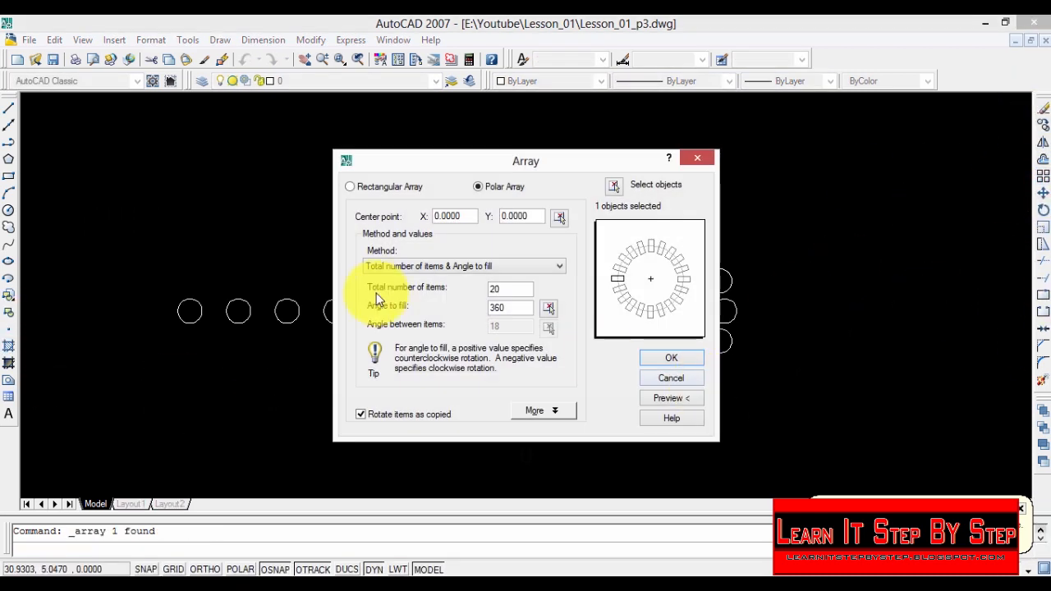
{"action": "double_click", "coordinate": [497, 287]}
{"action": "type", "text": "30"}
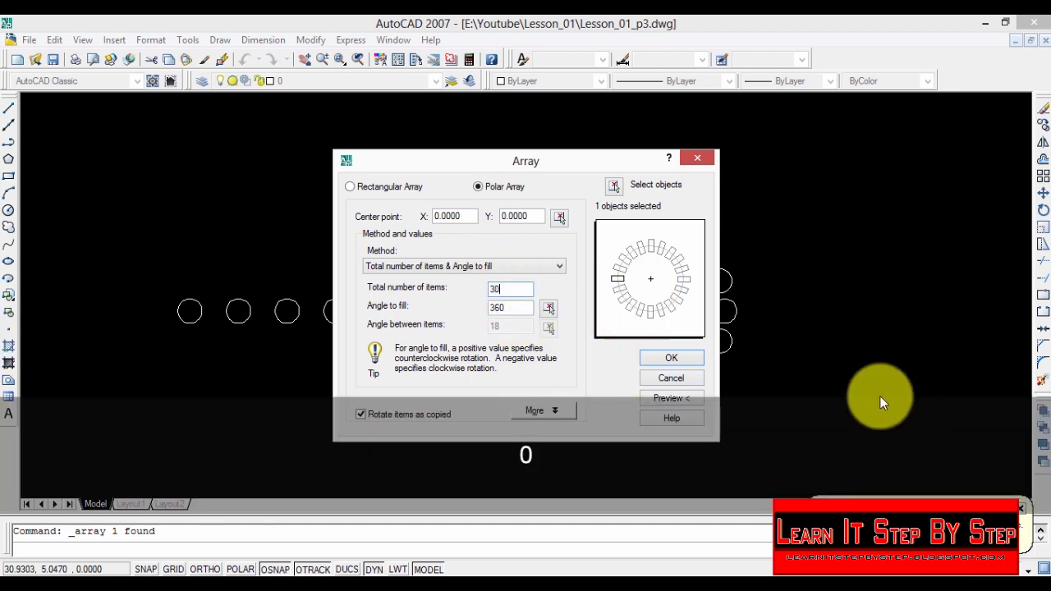
{"action": "left_click", "coordinate": [670, 358]}
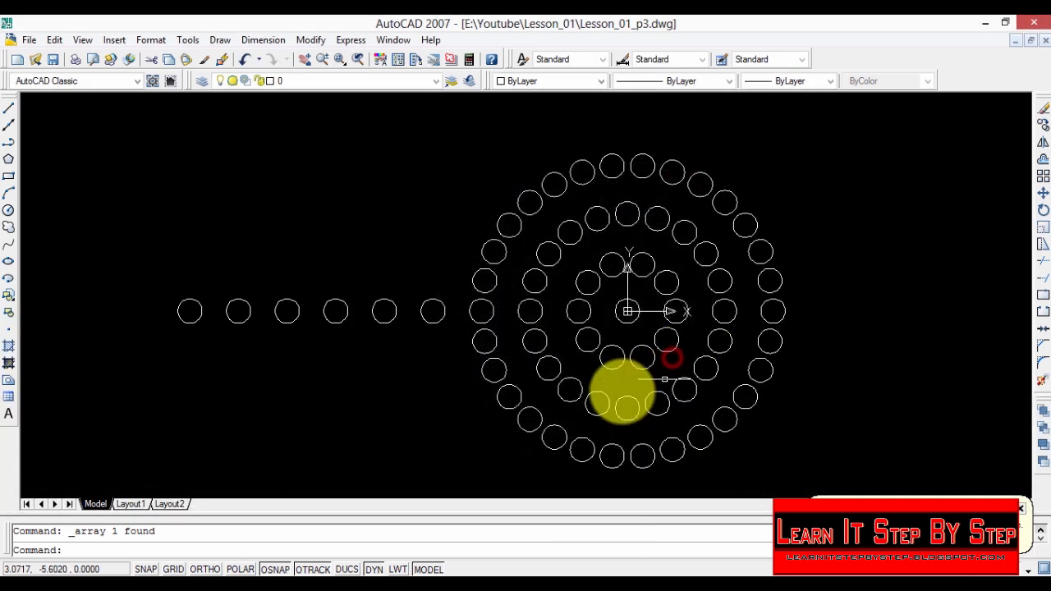
Polar-array the fourth circle left of the origin with 40 total items over 360 degrees around 0,0
{"action": "left_click", "coordinate": [427, 308]}
{"action": "left_click", "coordinate": [1042, 177]}
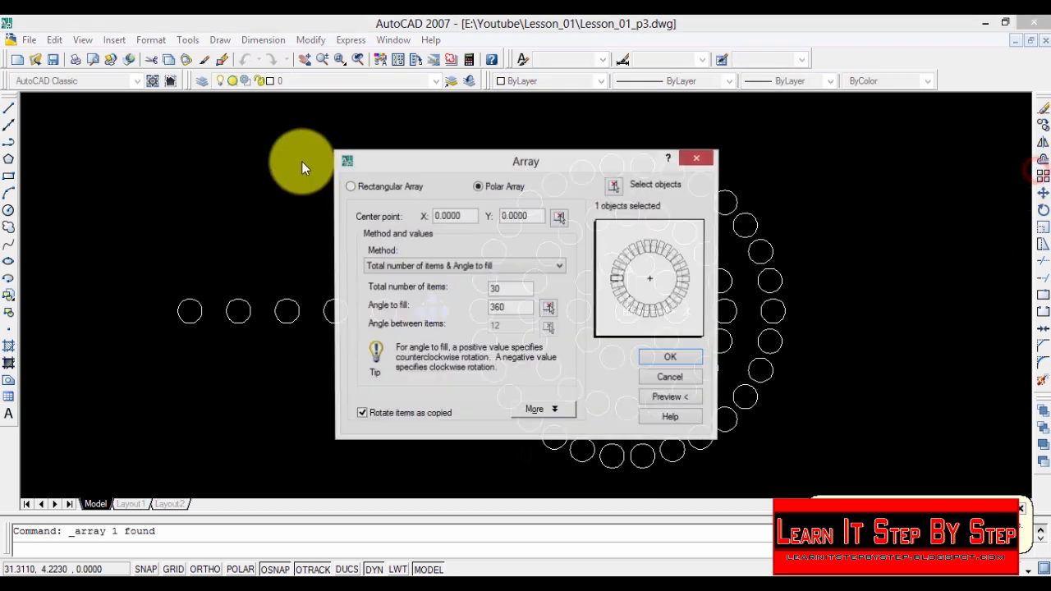
{"action": "type", "text": "4"}
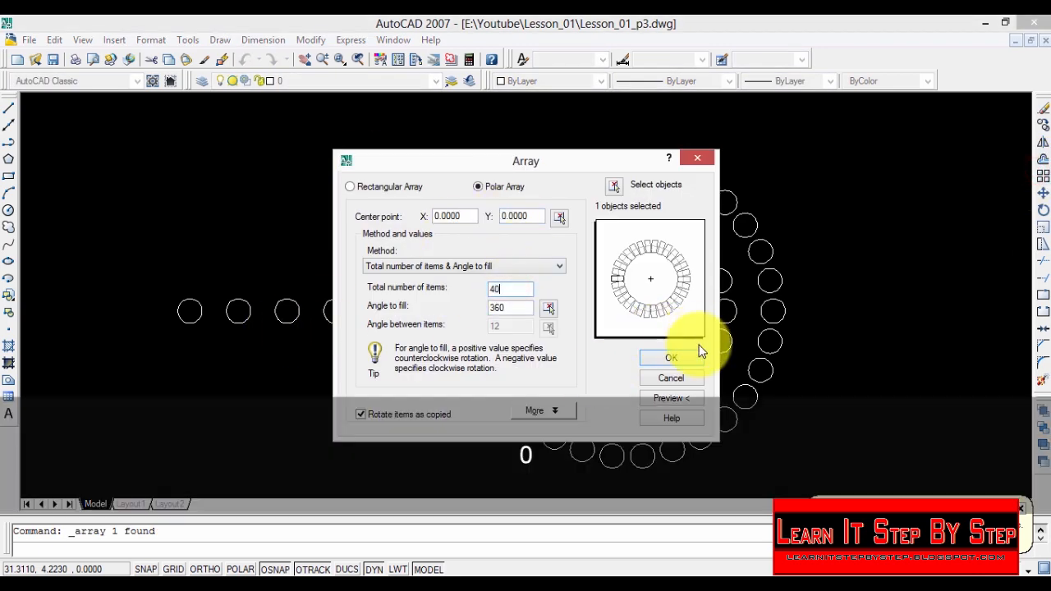
{"action": "left_click", "coordinate": [671, 358]}
Polar-array the fifth circle left of the origin with 50 total items over 360 degrees around 0,0
{"action": "left_click", "coordinate": [385, 305]}
{"action": "left_click", "coordinate": [391, 314]}
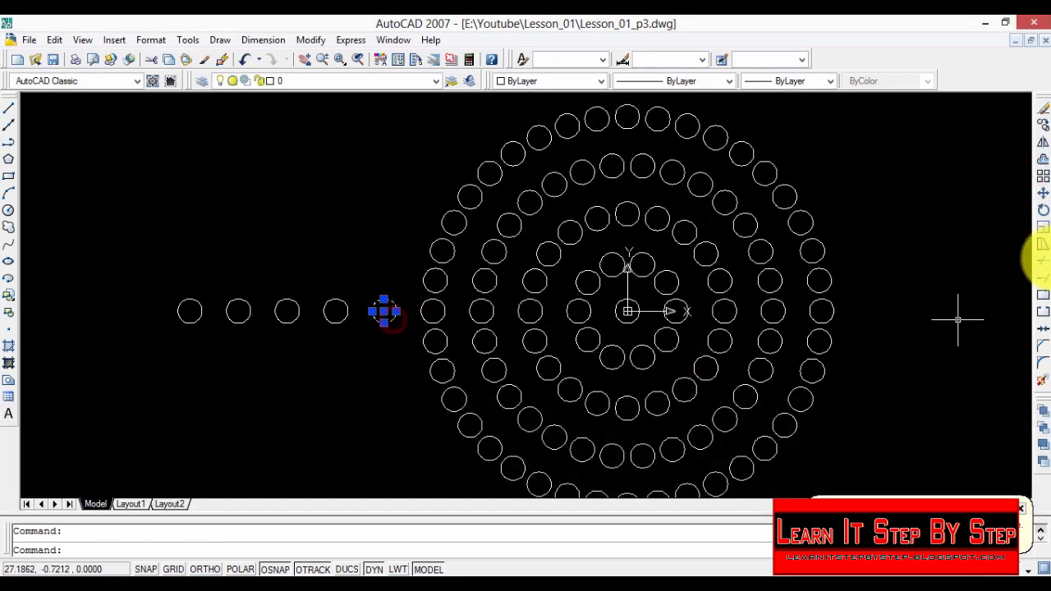
{"action": "left_click", "coordinate": [1042, 175]}
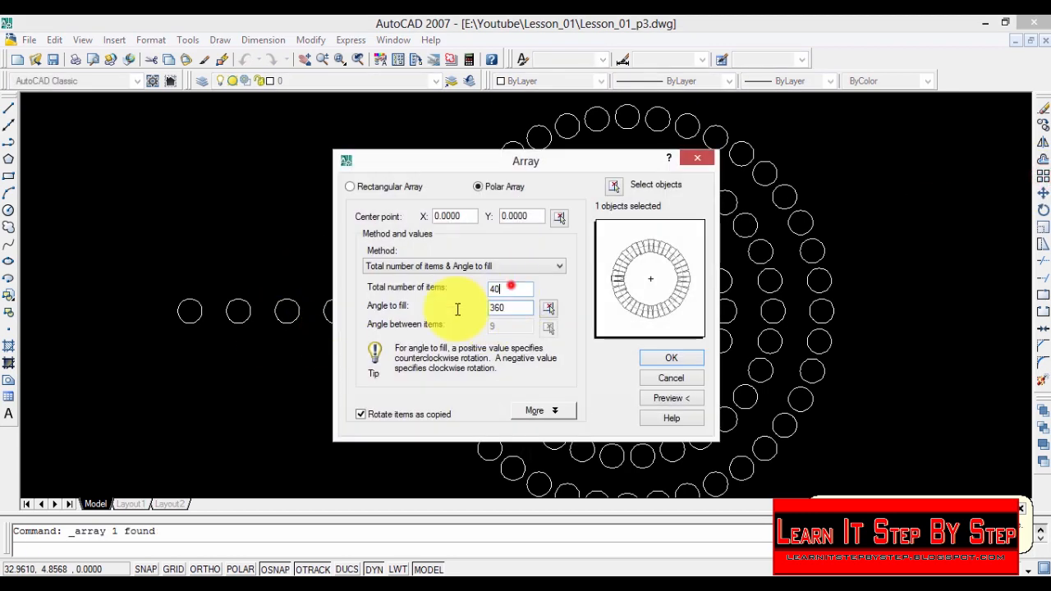
{"action": "type", "text": "50"}
{"action": "left_click", "coordinate": [668, 358]}
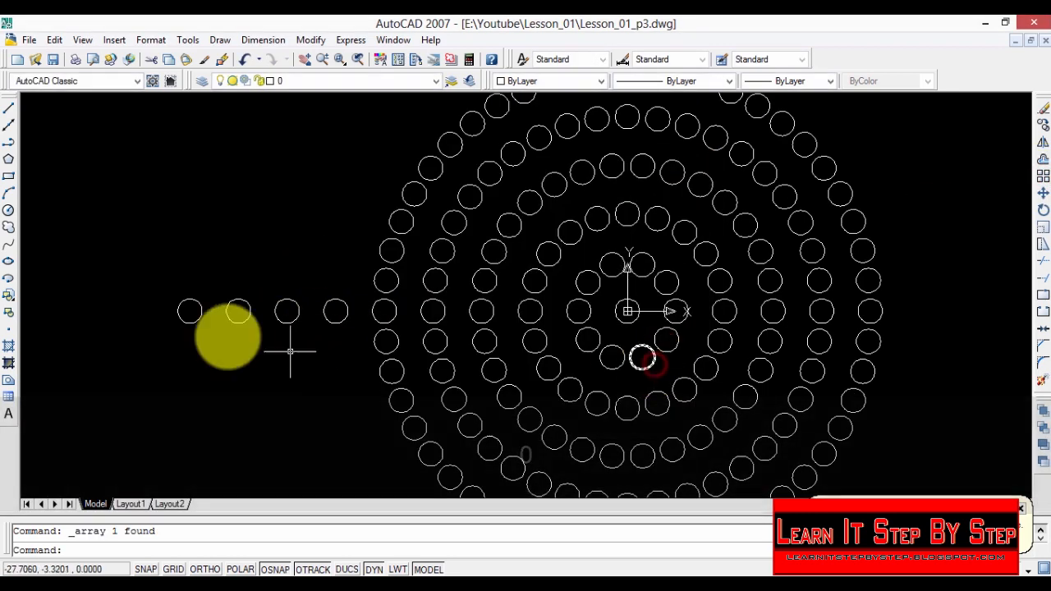
Polar-array the sixth circle left of the origin with 60 total items over 360 degrees around 0,0
{"action": "left_click", "coordinate": [345, 310]}
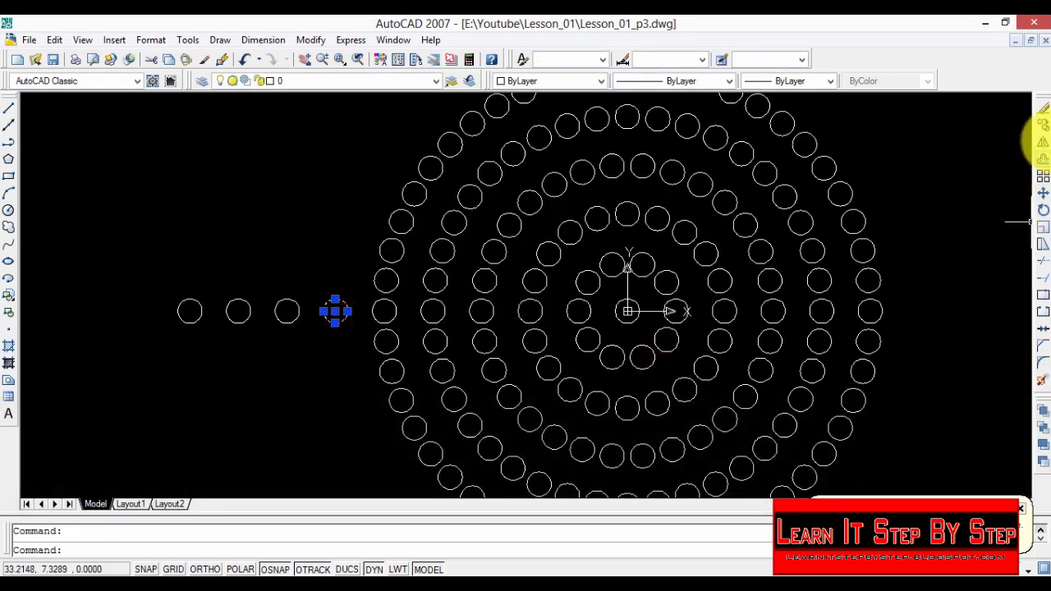
{"action": "left_click", "coordinate": [1043, 177]}
{"action": "type", "text": "60"}
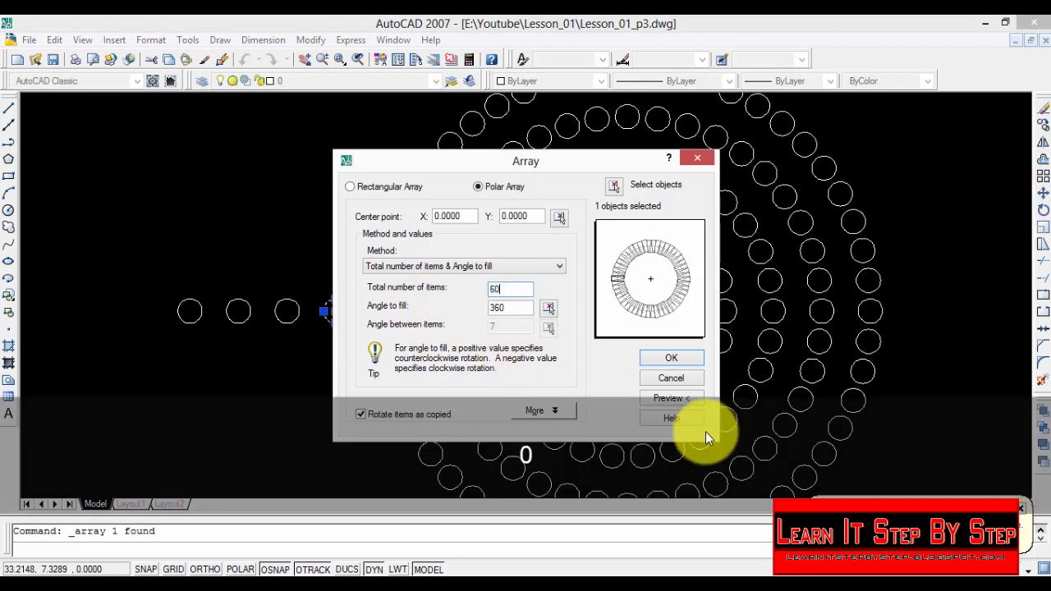
{"action": "left_click", "coordinate": [679, 354]}
Polar-array the seventh circle left of the origin with 70 total items over 360 degrees around 0,0
{"action": "left_click", "coordinate": [286, 311]}
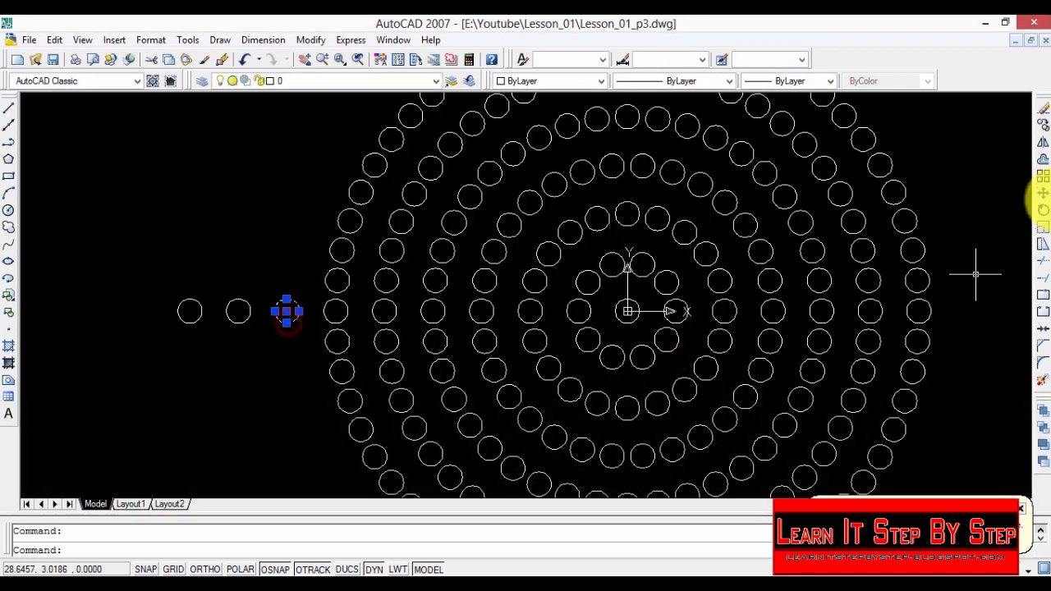
{"action": "left_click", "coordinate": [1041, 179]}
{"action": "double_click", "coordinate": [509, 289]}
{"action": "type", "text": "70"}
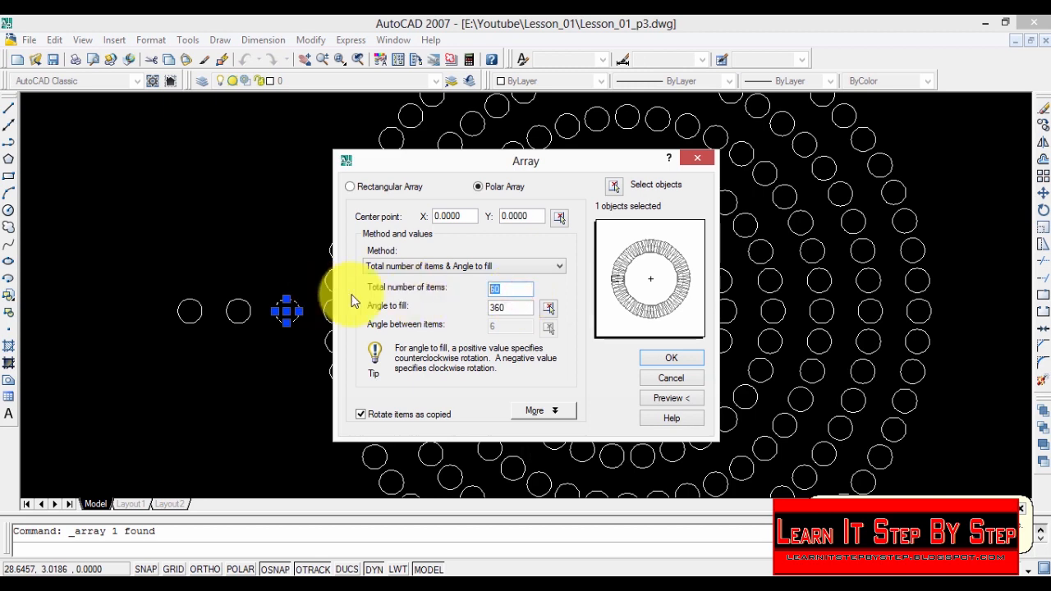
{"action": "key", "text": "Return"}
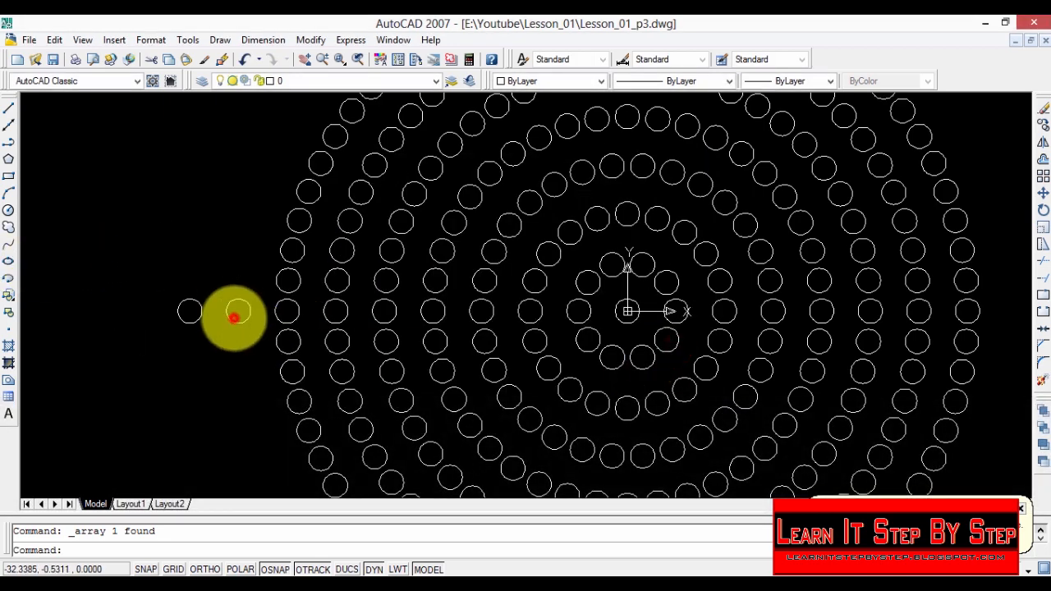
Polar-array the eighth circle left of the origin with 80 total items over 360 degrees around 0,0
{"action": "left_click", "coordinate": [235, 313]}
{"action": "left_click", "coordinate": [227, 314]}
{"action": "left_click", "coordinate": [1040, 182]}
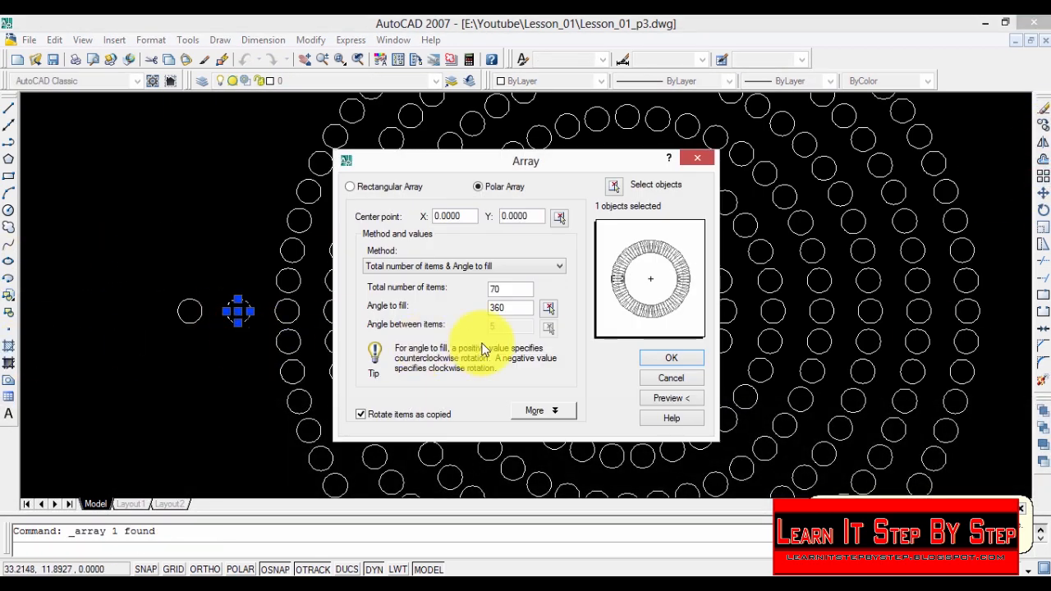
{"action": "double_click", "coordinate": [511, 289]}
{"action": "type", "text": "8"}
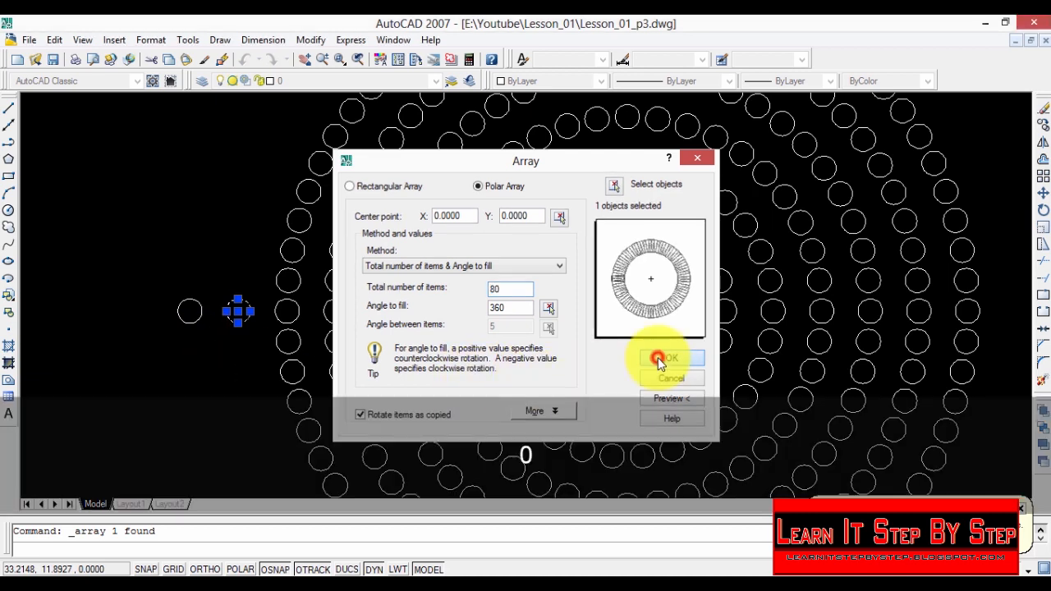
{"action": "left_click", "coordinate": [670, 358]}
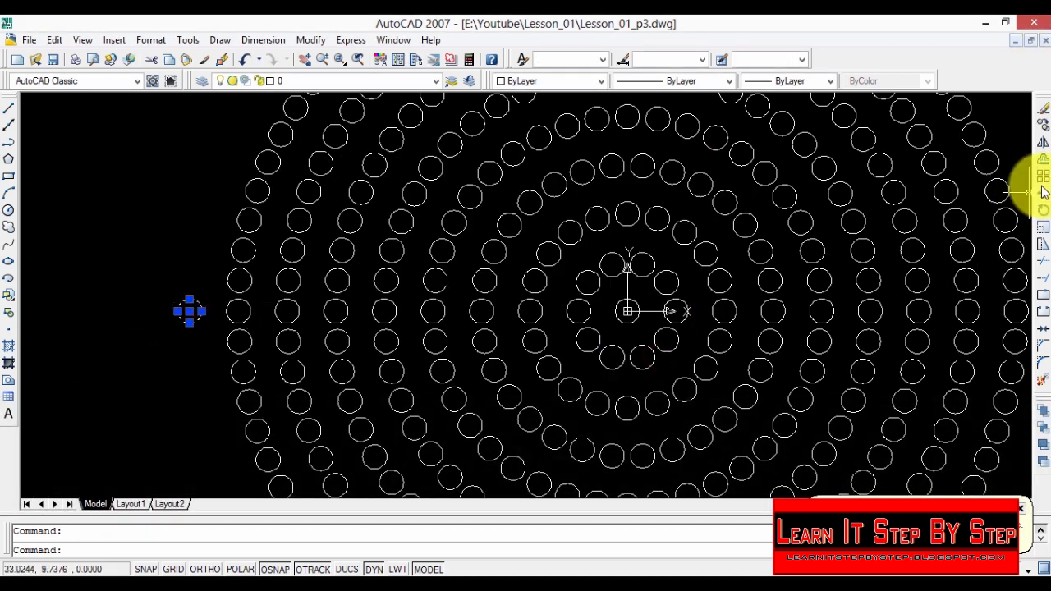
Polar-array the ninth, outermost circle left of the origin with 90 total items over 360 degrees around 0,0
{"action": "left_click", "coordinate": [1042, 176]}
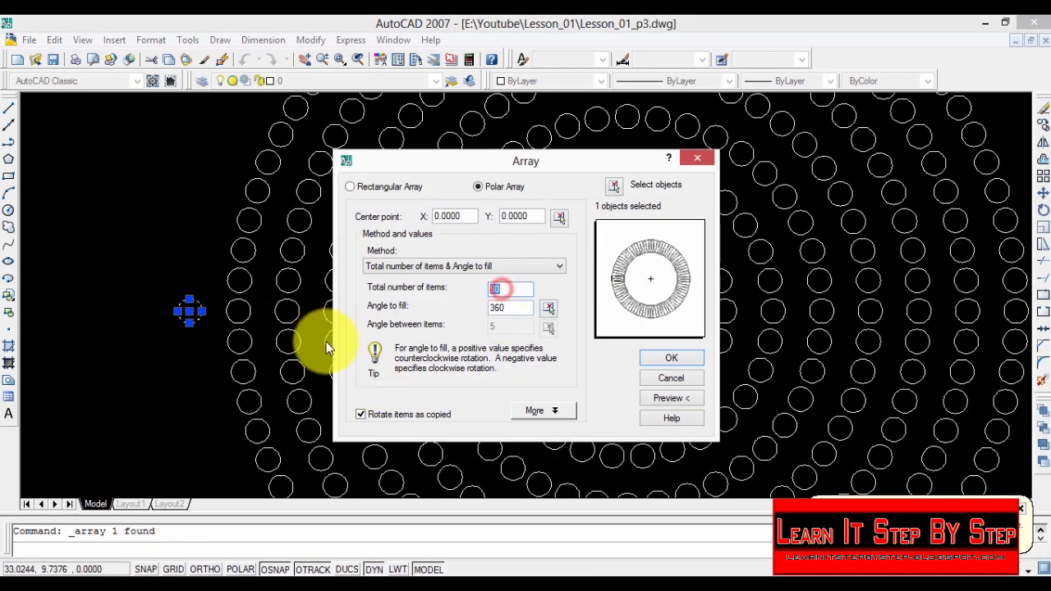
{"action": "type", "text": "90"}
{"action": "left_click", "coordinate": [671, 358]}
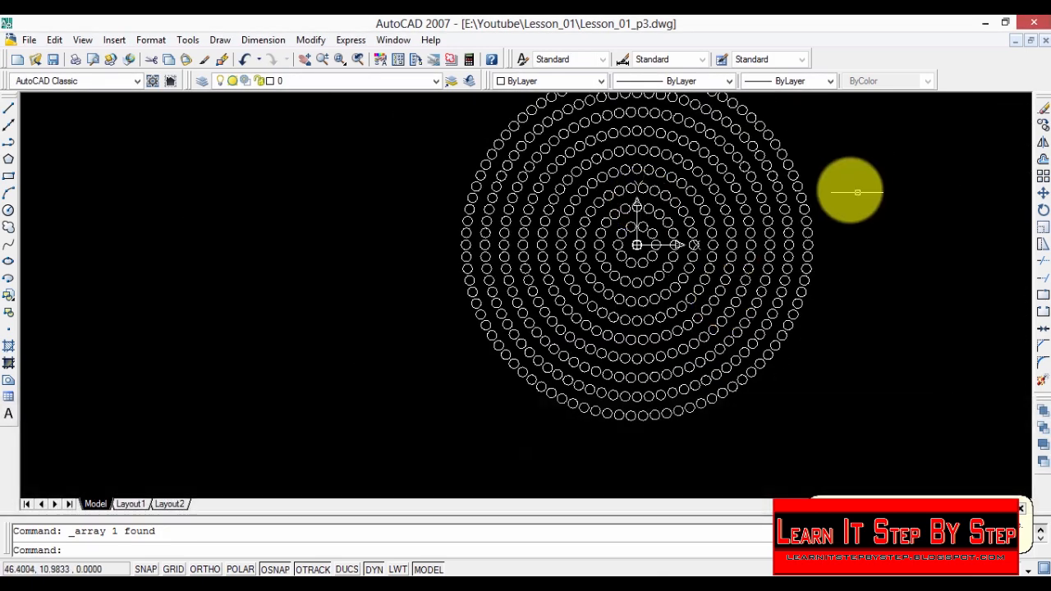
{"action": "scroll", "coordinate": [729, 169], "scroll_direction": "down", "scroll_amount": 3}
{"action": "scroll", "coordinate": [765, 172], "scroll_direction": "up", "scroll_amount": 2}
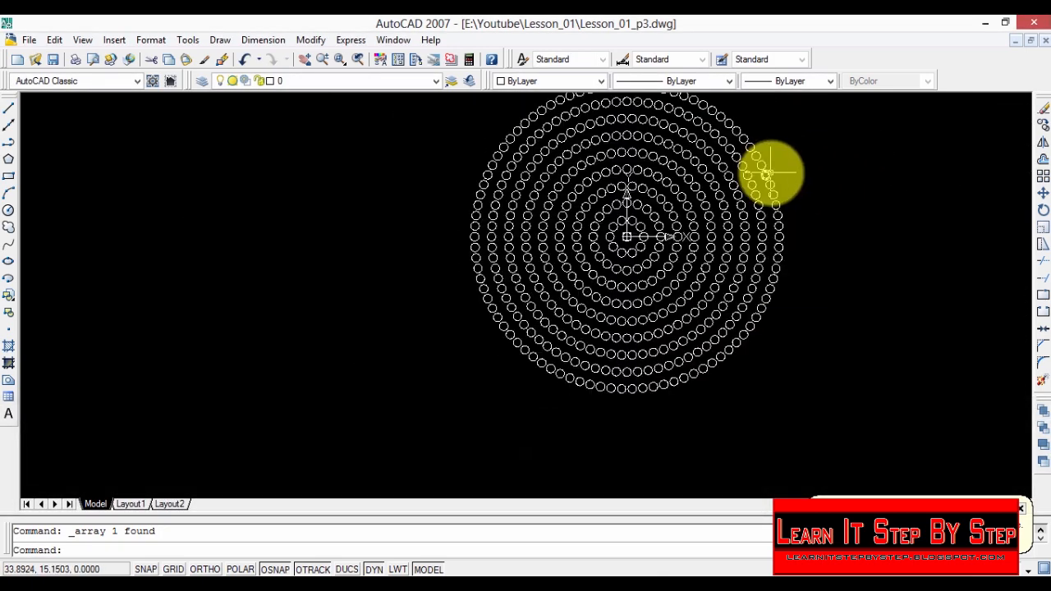
{"action": "scroll", "coordinate": [739, 167], "scroll_direction": "up", "scroll_amount": 2}
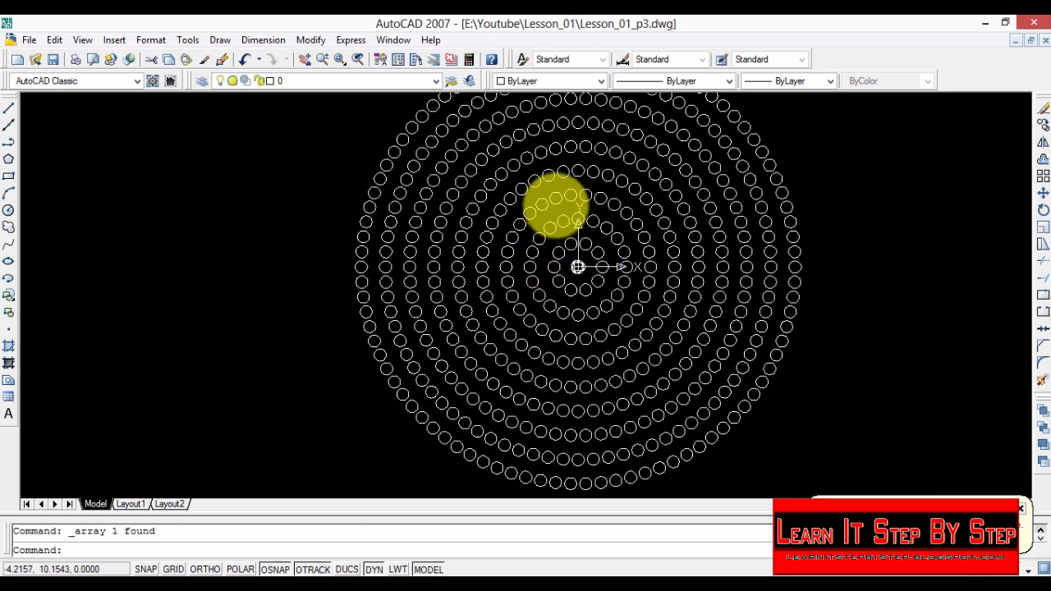
{"action": "scroll", "coordinate": [558, 205], "scroll_direction": "down", "scroll_amount": 2}
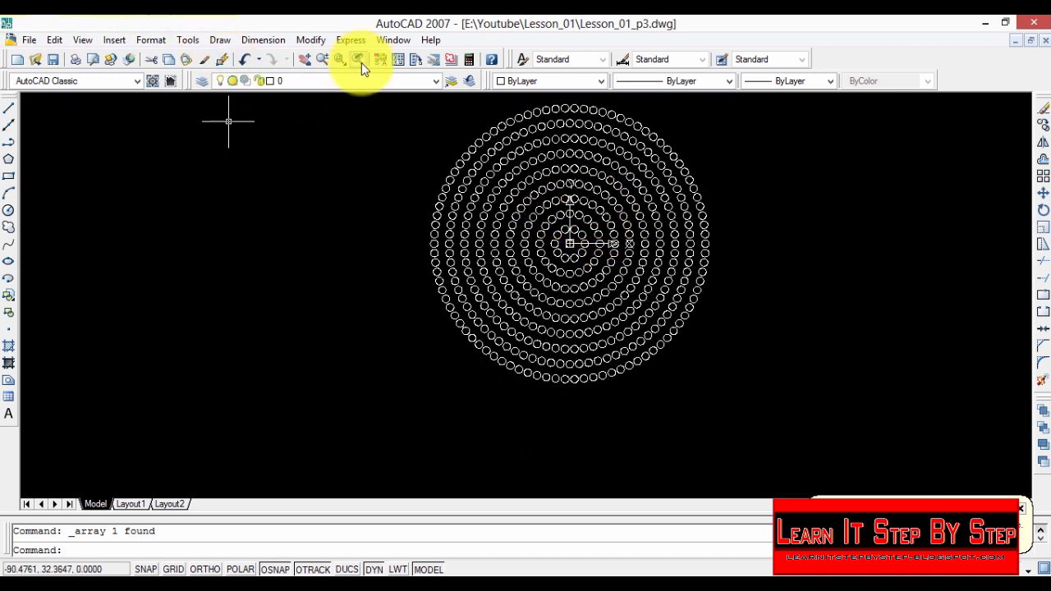